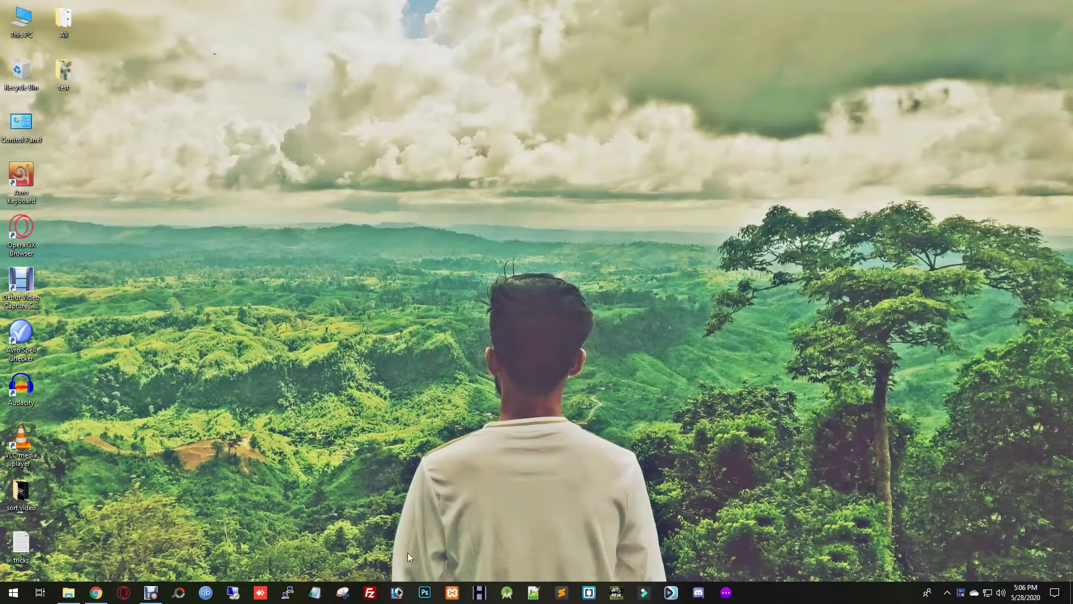
# Open Notepad and write "ctrl + Altr + delete" on the first line
pyautogui.click(314, 592)
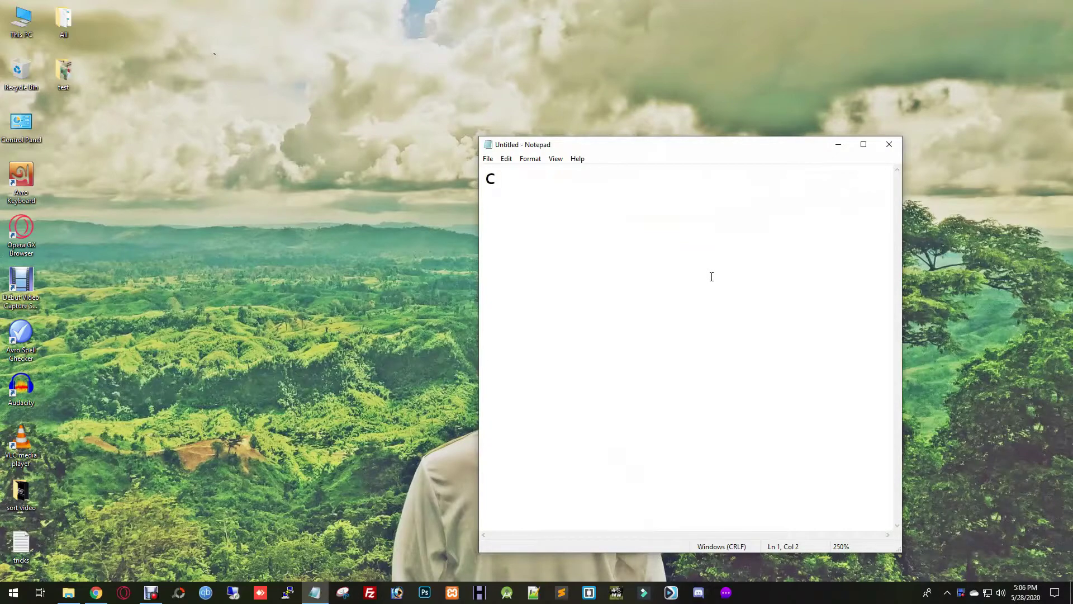
pyautogui.write('ctrl + Altr ')
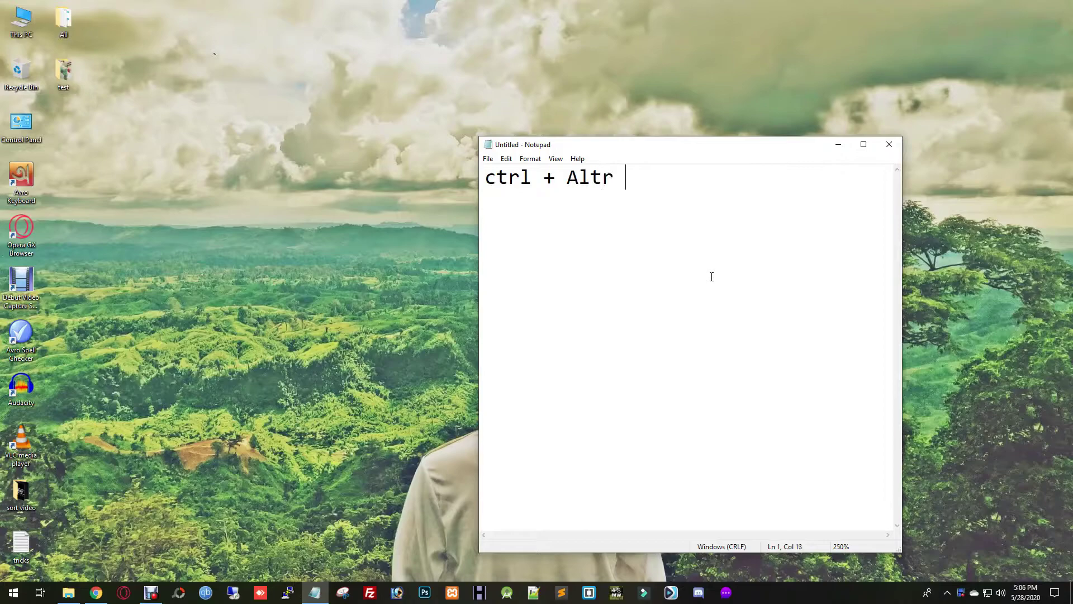
pyautogui.write('+ delete')
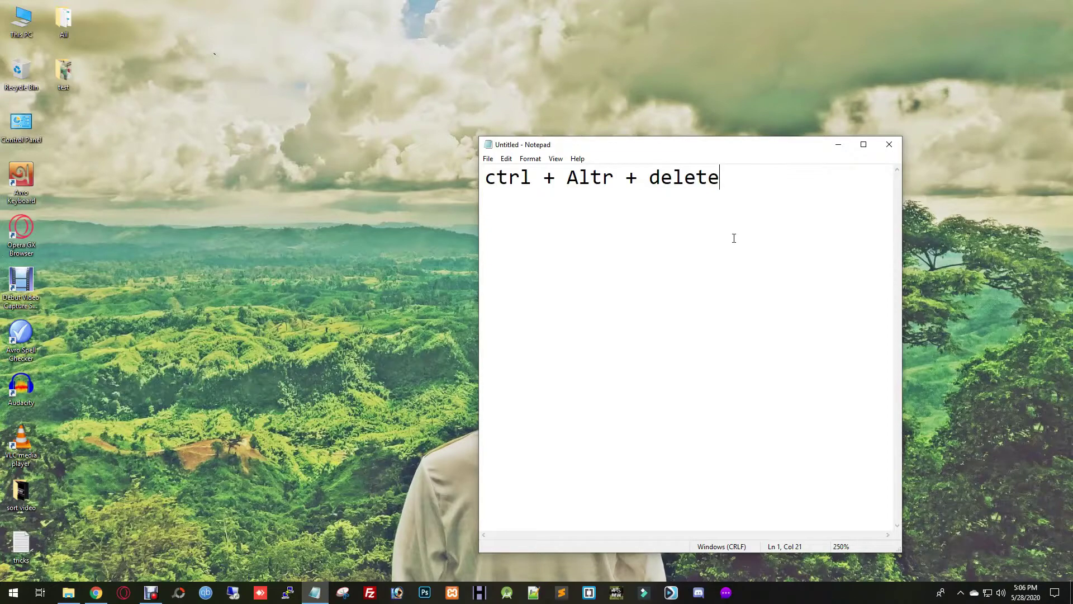
# Bring up Task Manager directly from the desktop and close it again
pyautogui.click(332, 250)
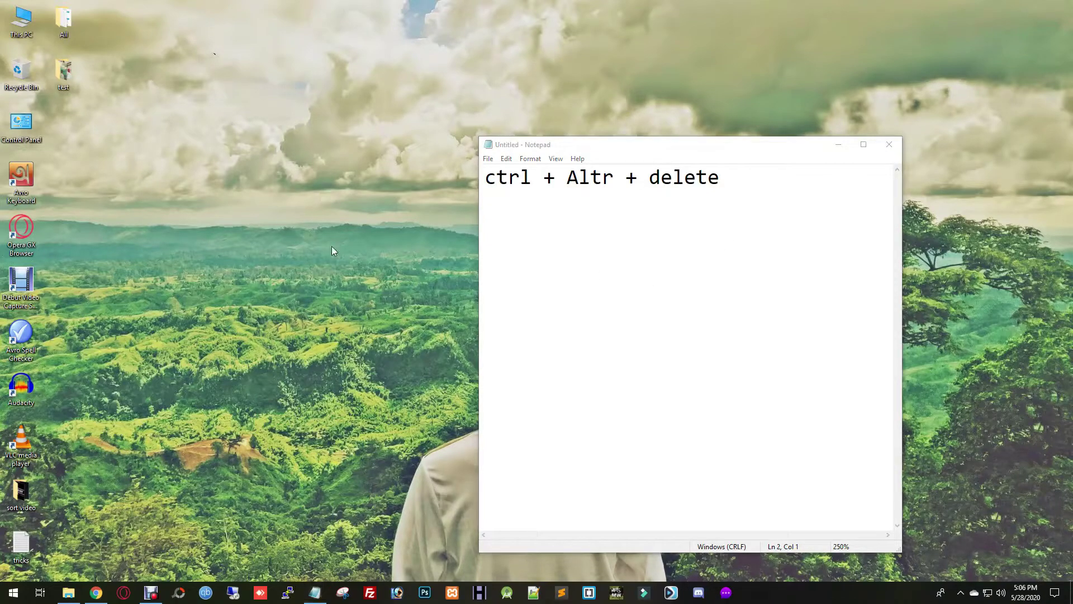
pyautogui.hotkey('ctrl', 'shift', 'Escape')
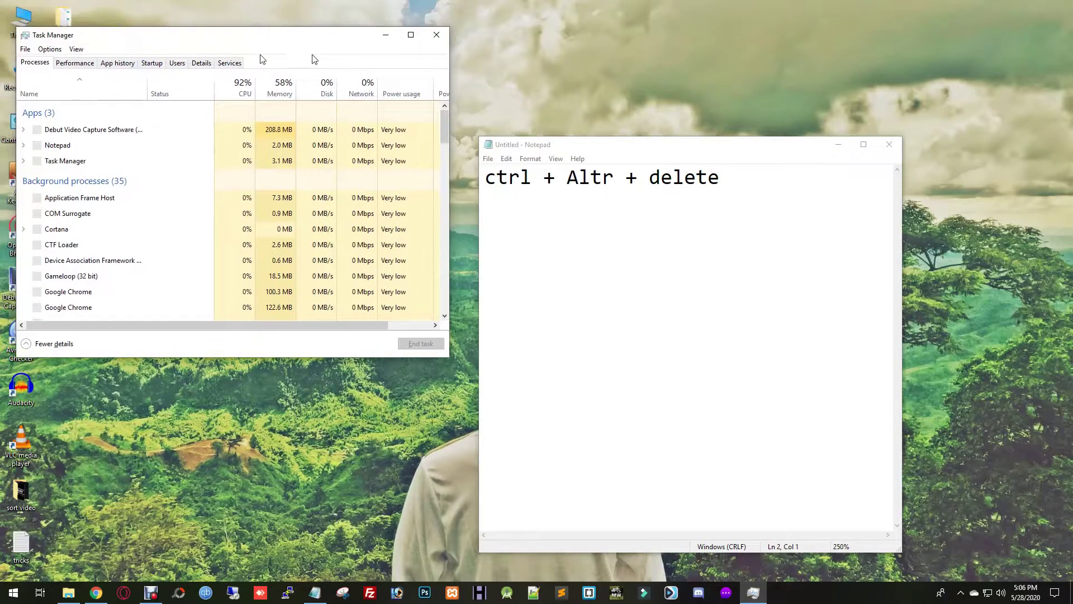
pyautogui.click(430, 8)
# Add the line "ctrl + shift + delete" below the first line of the note
pyautogui.click(711, 239)
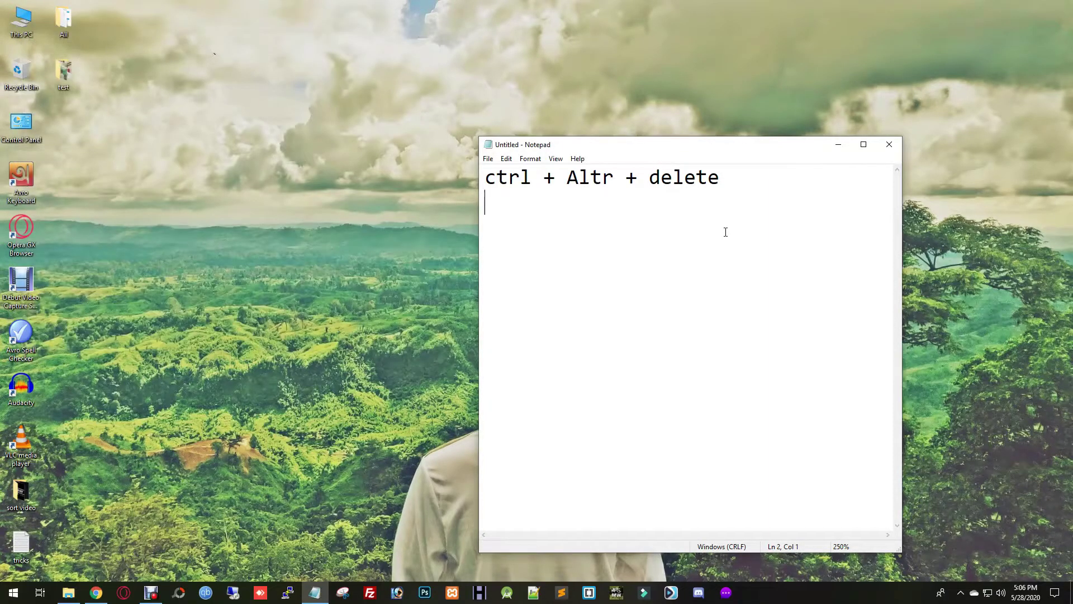
pyautogui.write('ctrl + shift _+')
pyautogui.press('BackSpace')
pyautogui.press('BackSpace')
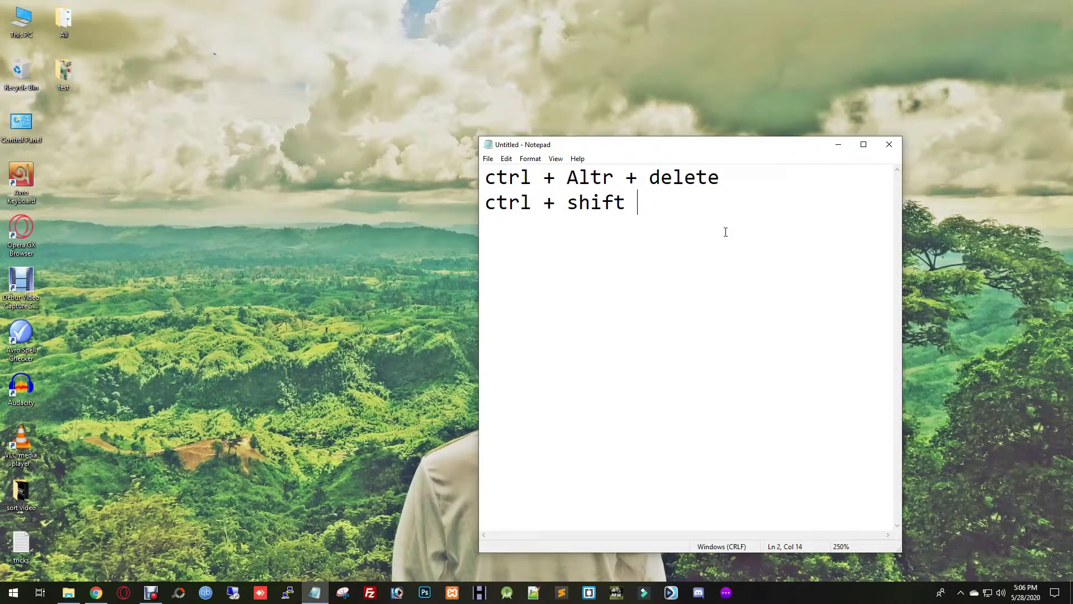
pyautogui.write('+ delete')
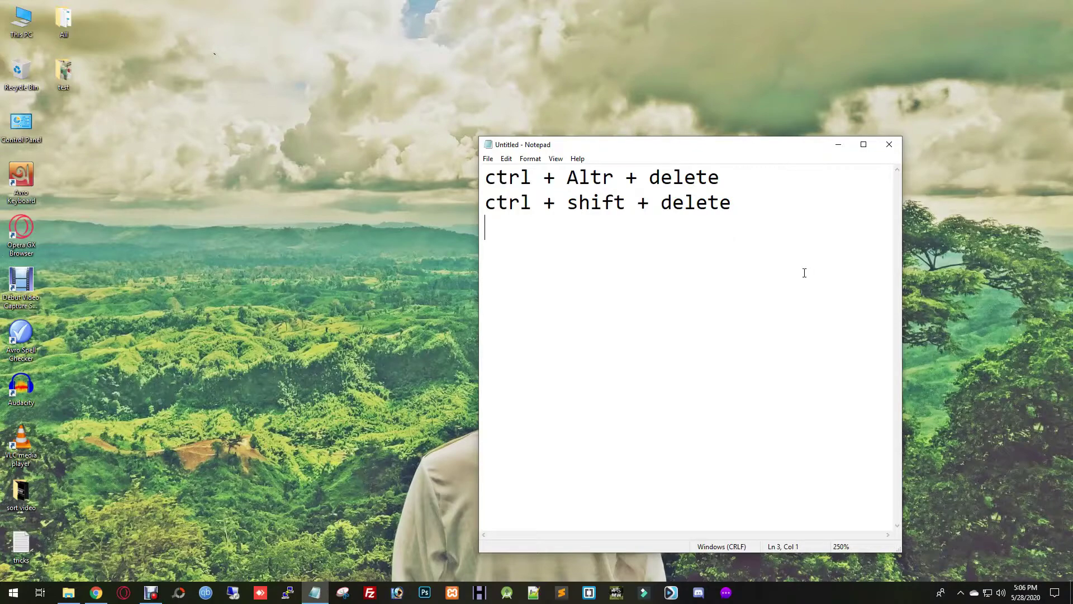
# Launch Task Manager once more using the taskbar's own option, and close it
pyautogui.rightClick(826, 594)
pyautogui.click(863, 546)
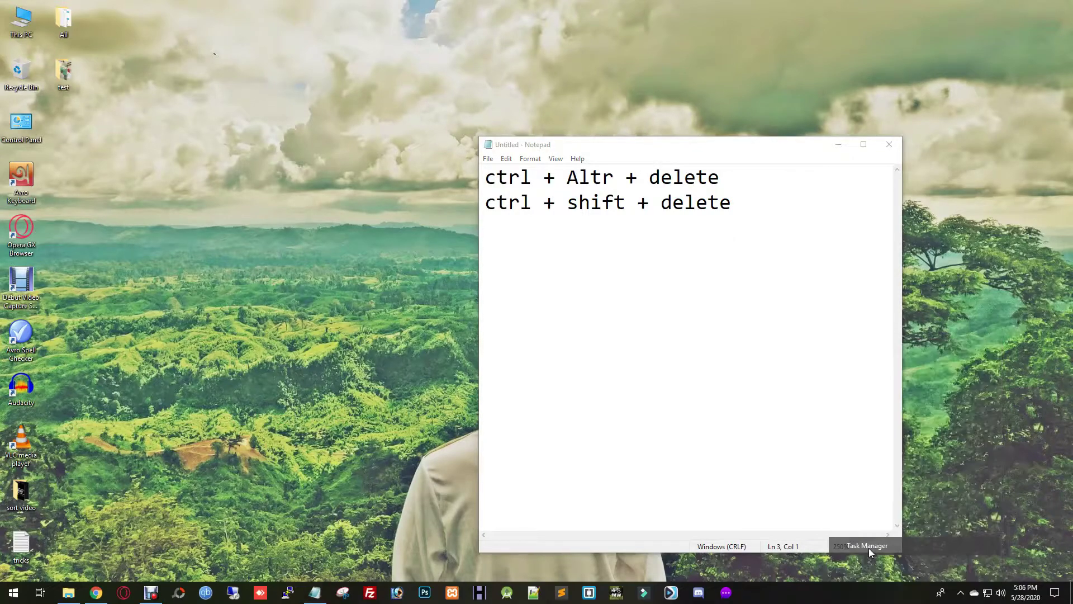
pyautogui.click(434, 36)
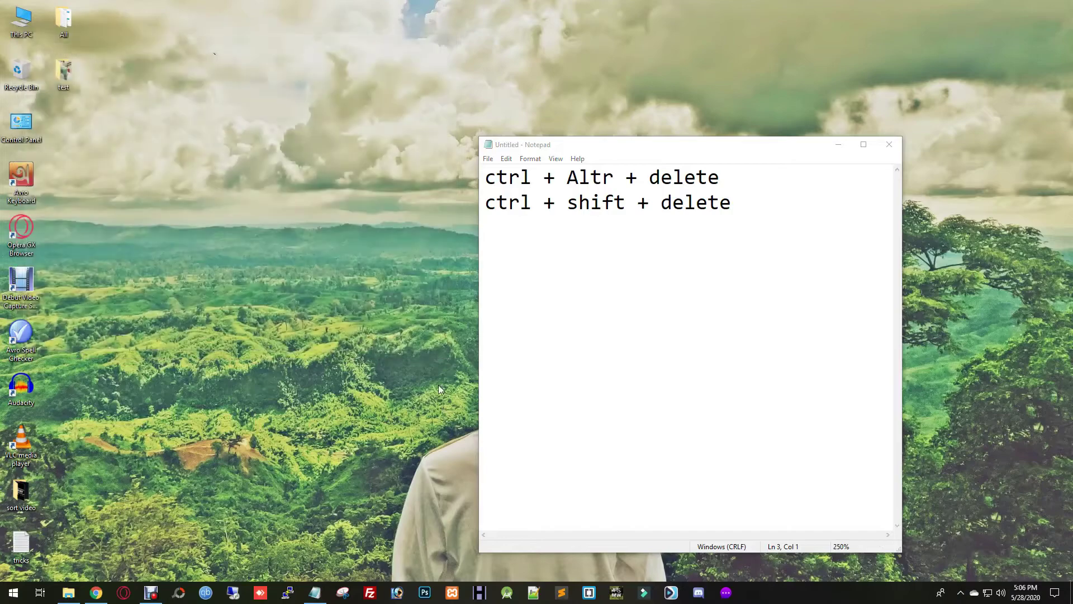
pyautogui.click(658, 310)
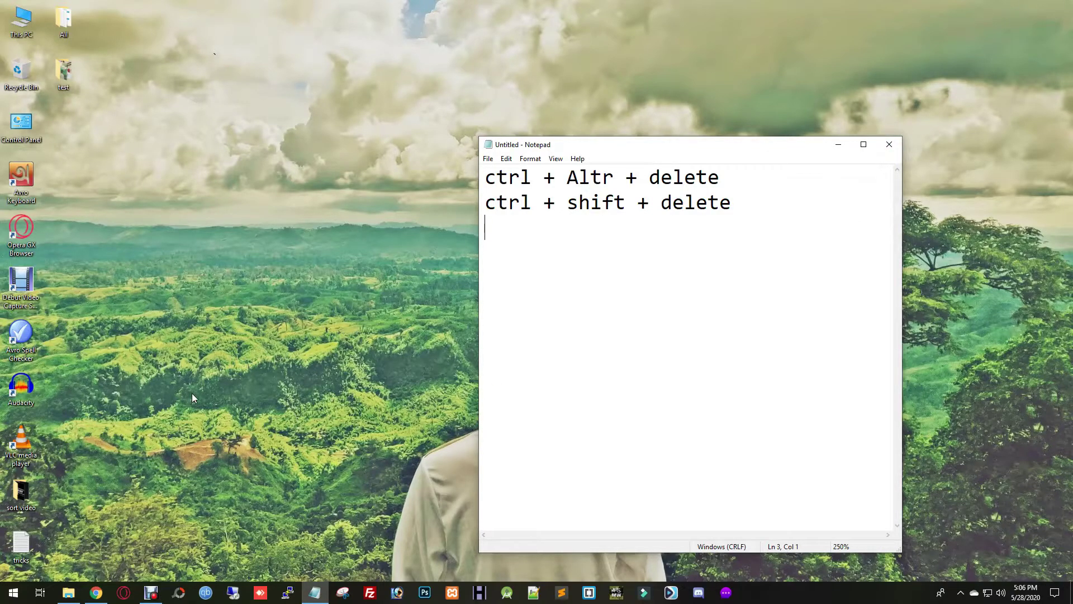
pyautogui.press('super+r')
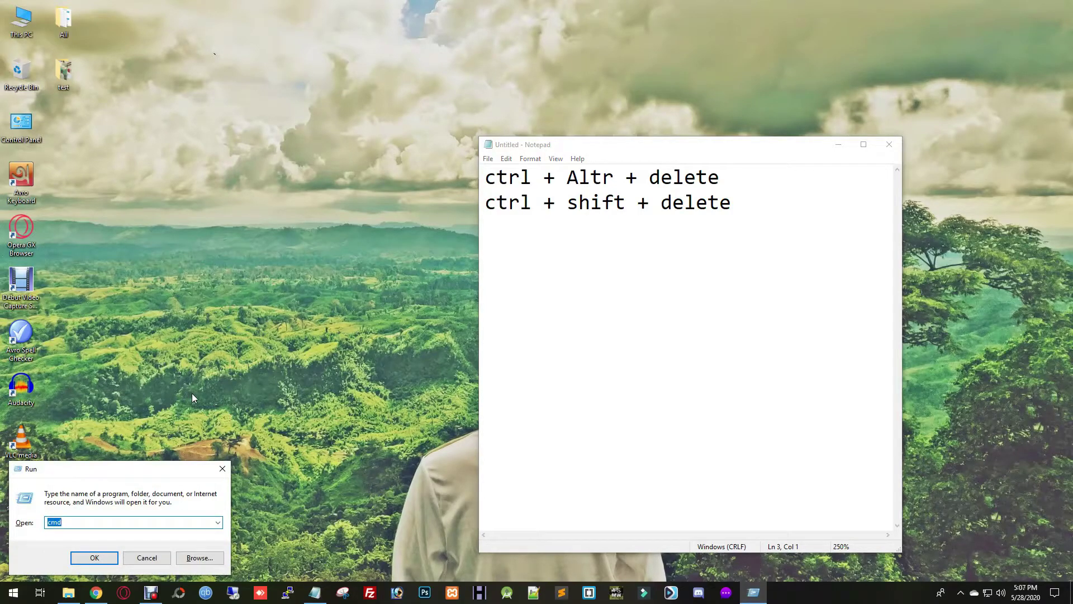
pyautogui.click(223, 468)
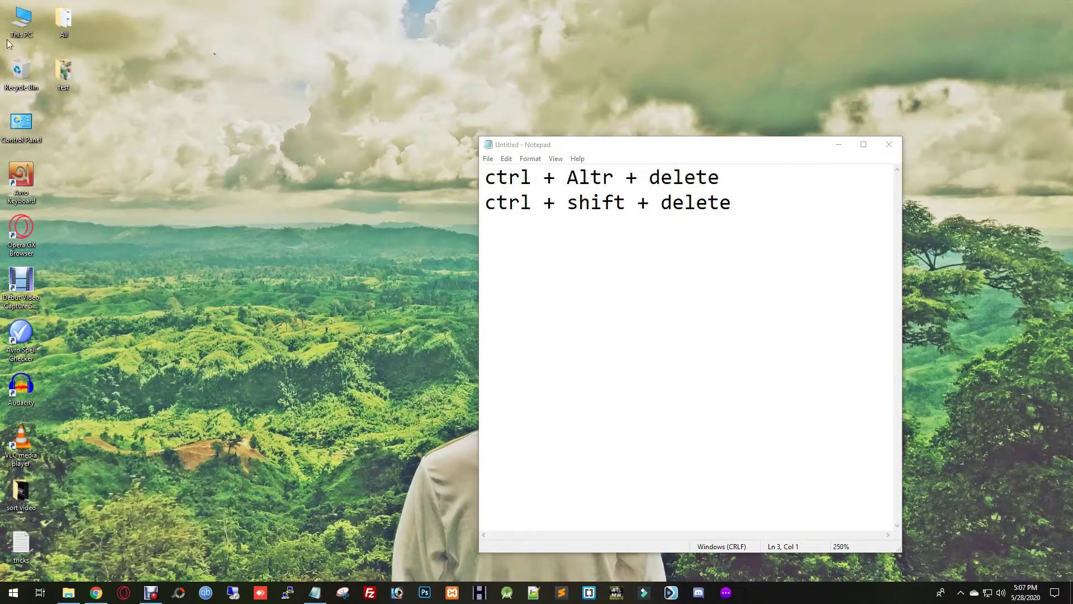
# Open This PC and search all of it for "taskmgr.exe"
pyautogui.click(24, 32)
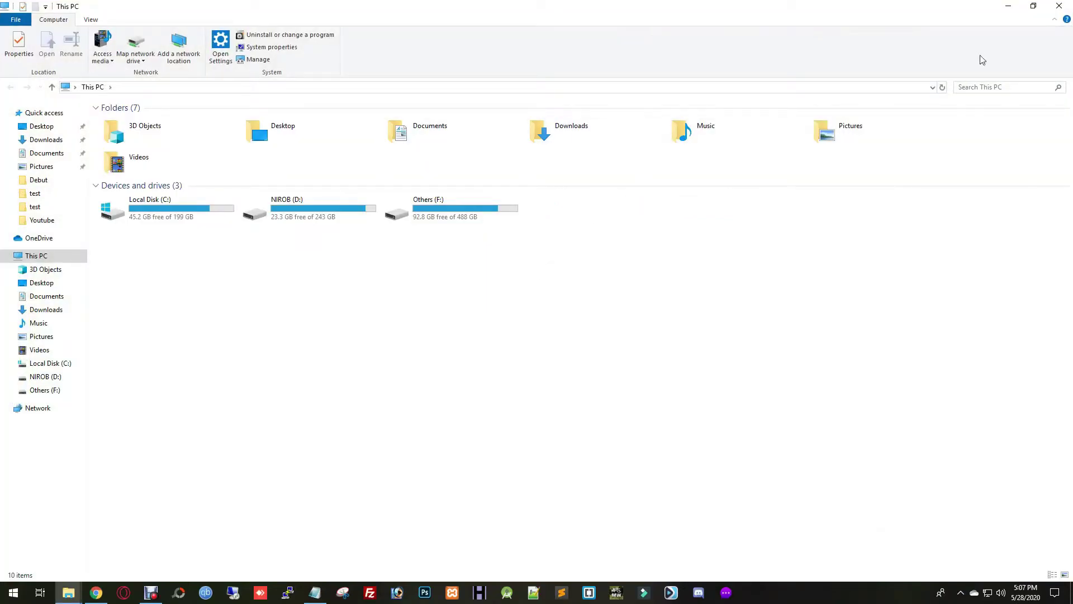
pyautogui.click(982, 84)
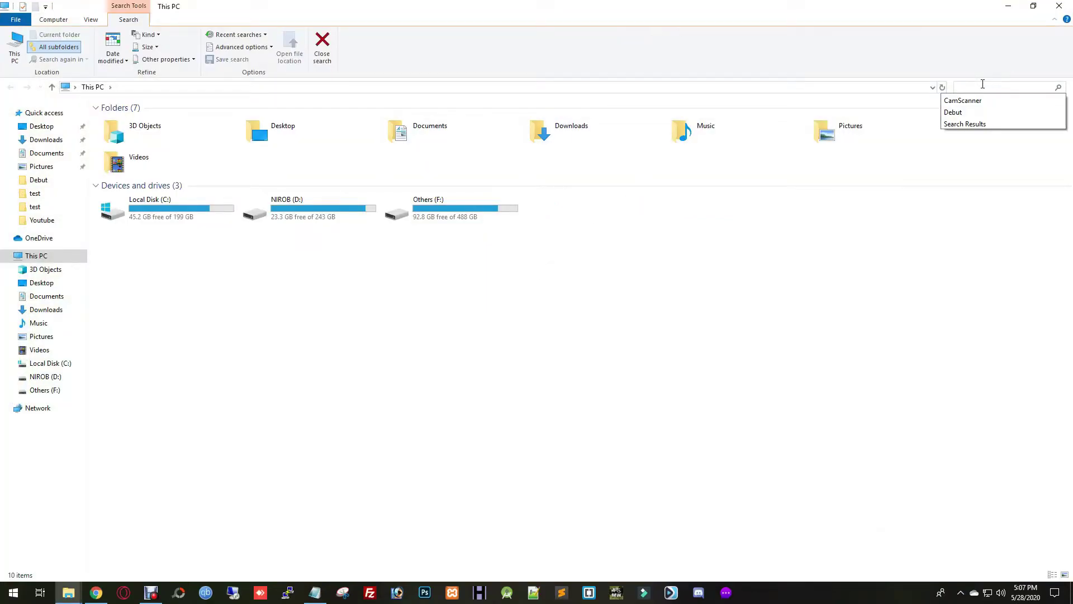
pyautogui.write('task')
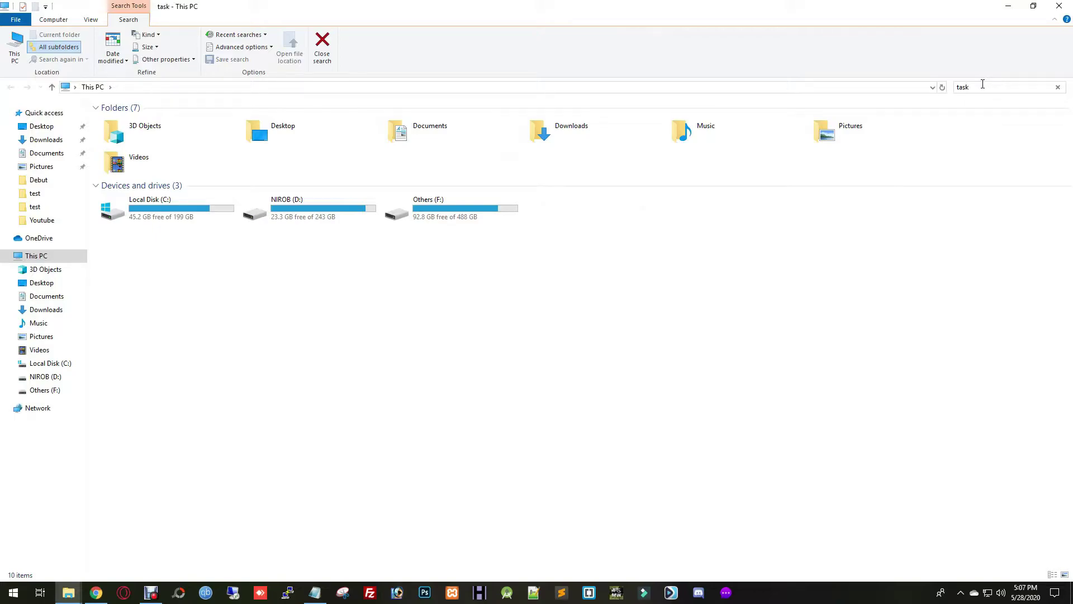
pyautogui.write('mgr')
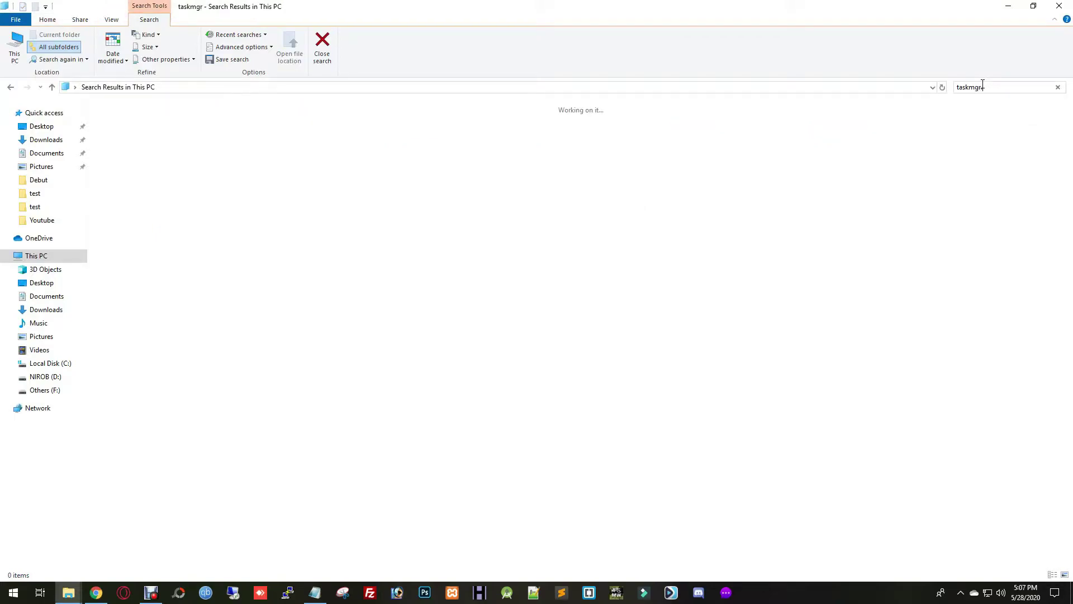
pyautogui.write('.exe')
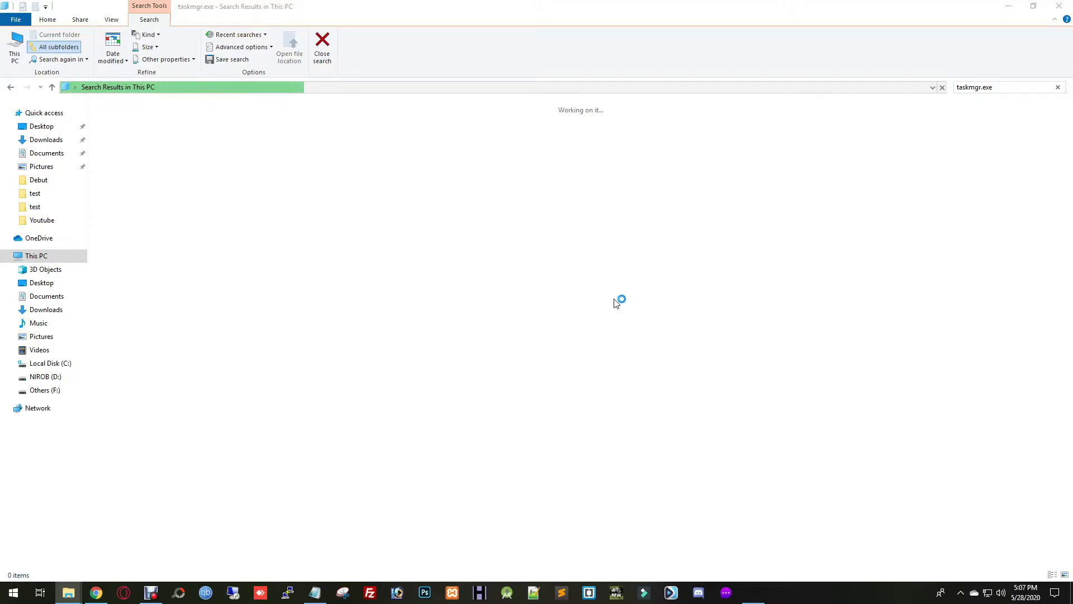
# Launch Task Manager with the Run command "taskmgr" and close its window
pyautogui.press('super+r')
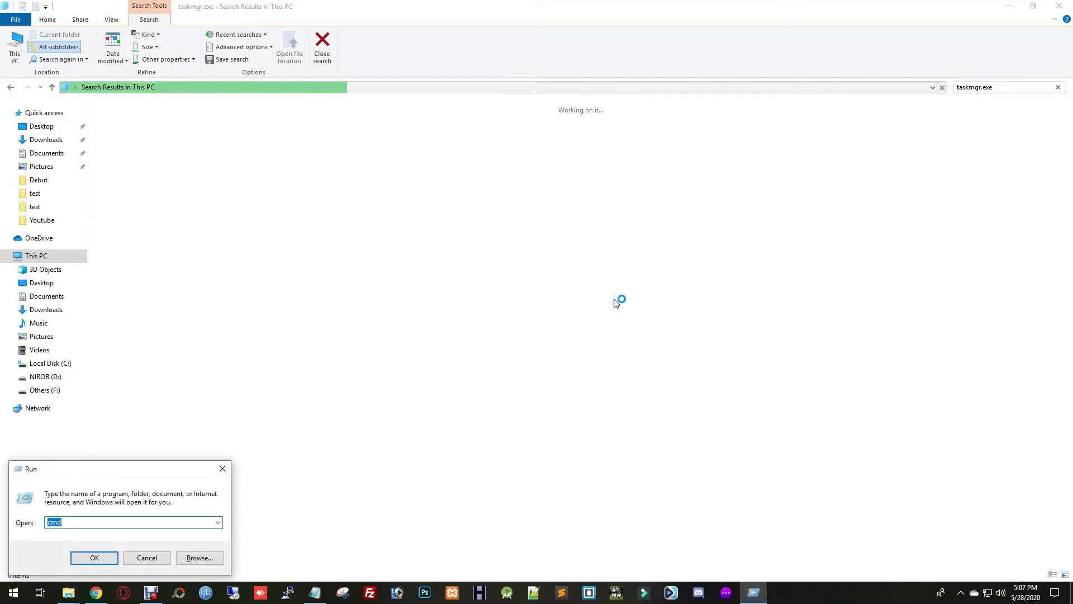
pyautogui.write('task')
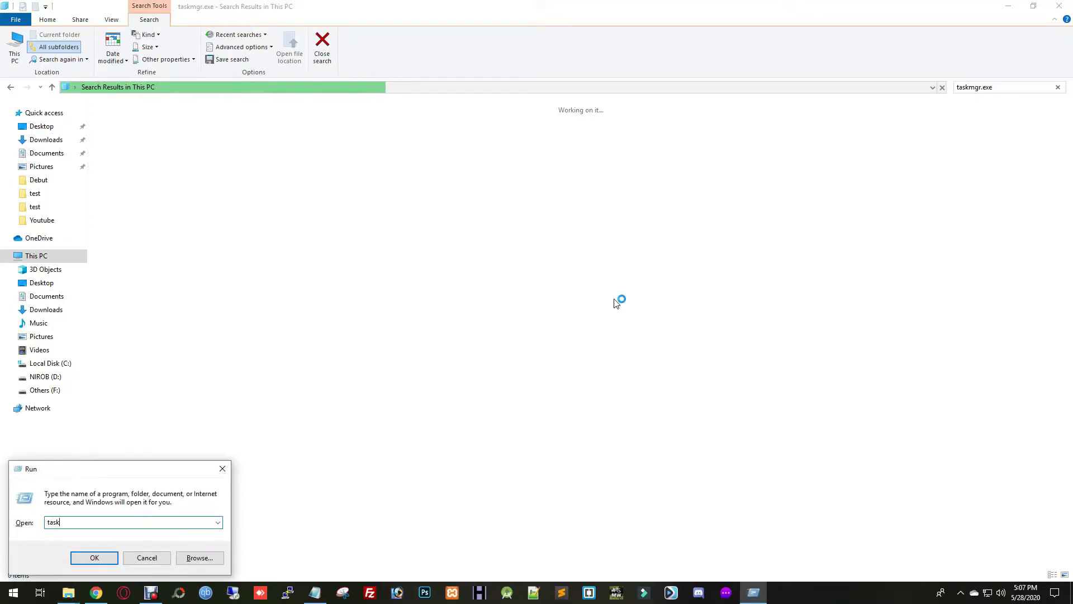
pyautogui.write('mgr')
pyautogui.press('Return')
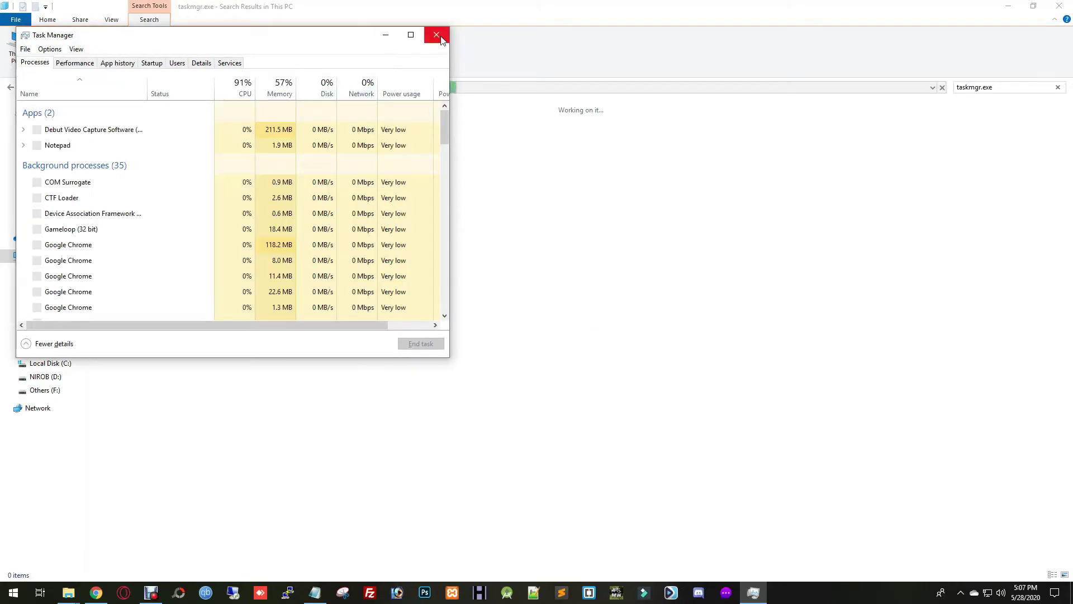
pyautogui.click(441, 37)
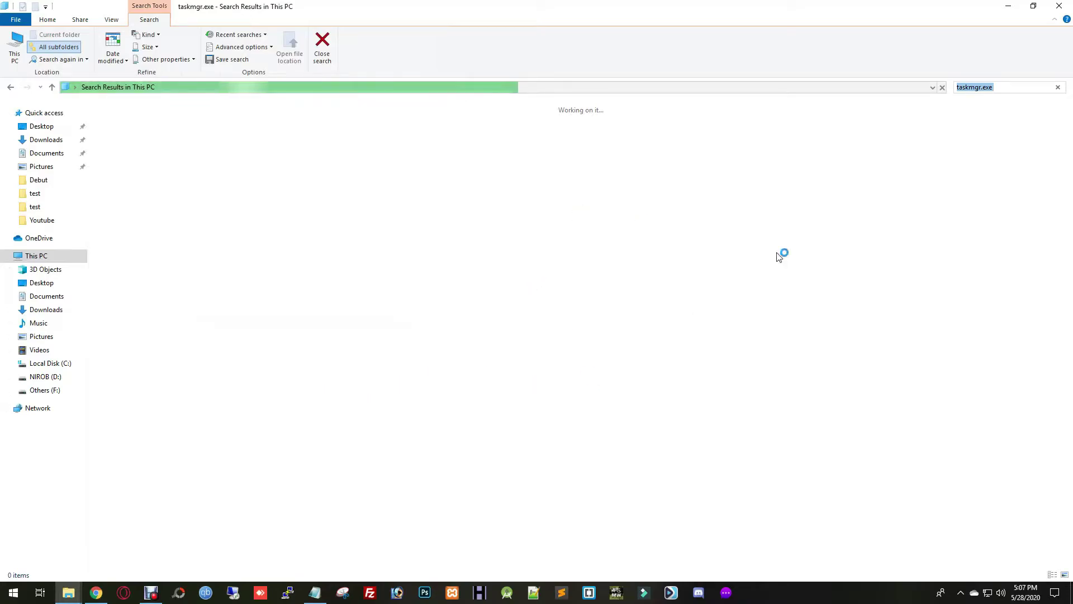
# Minimize the taskmgr.exe search window and close the Notepad note without saving it
pyautogui.click(1001, 86)
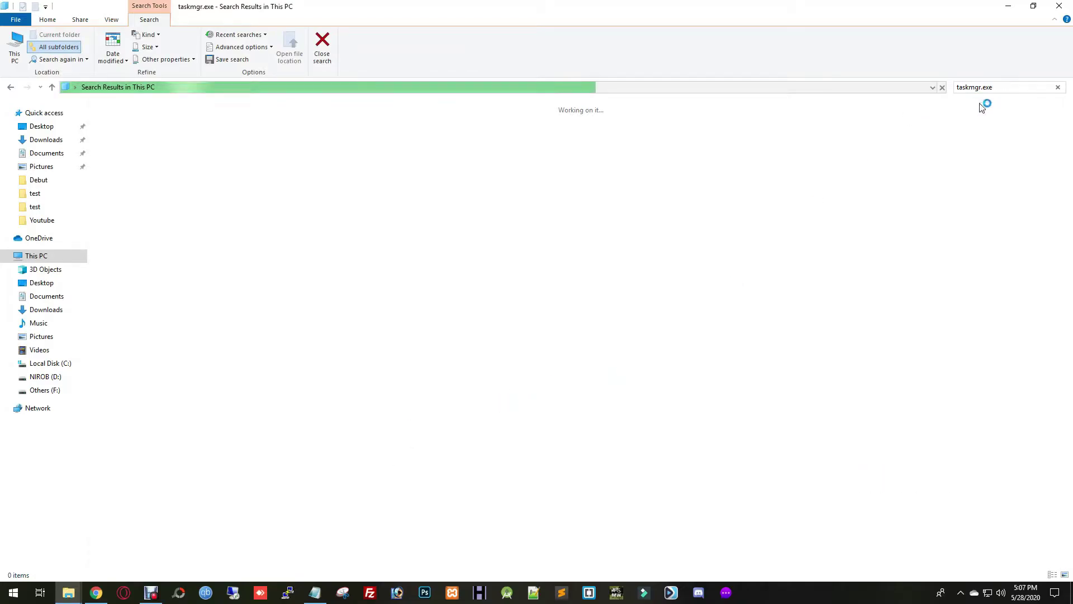
pyautogui.click(1007, 5)
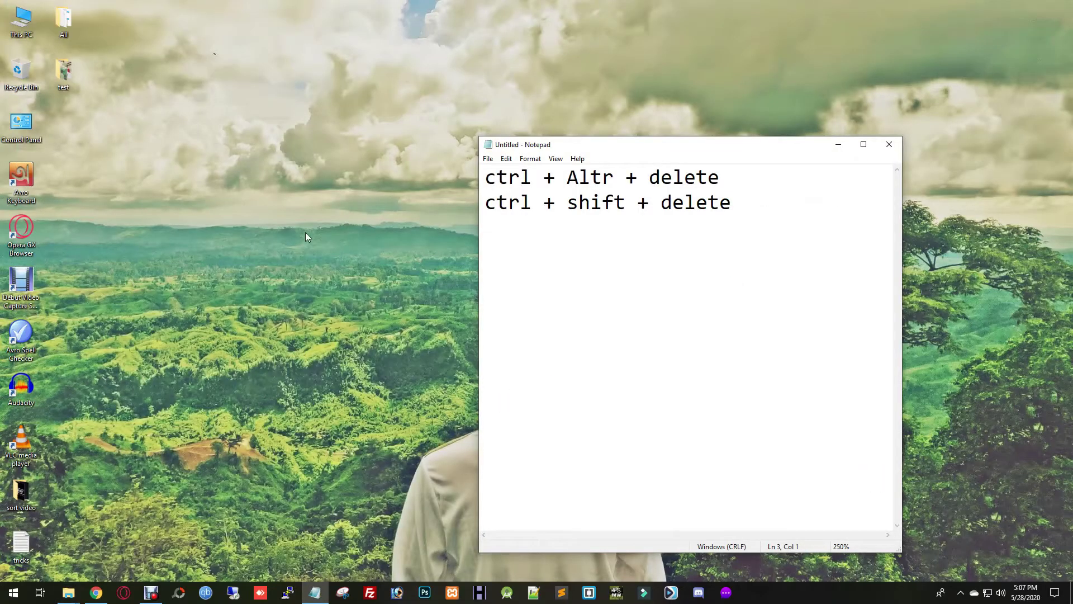
pyautogui.click(889, 144)
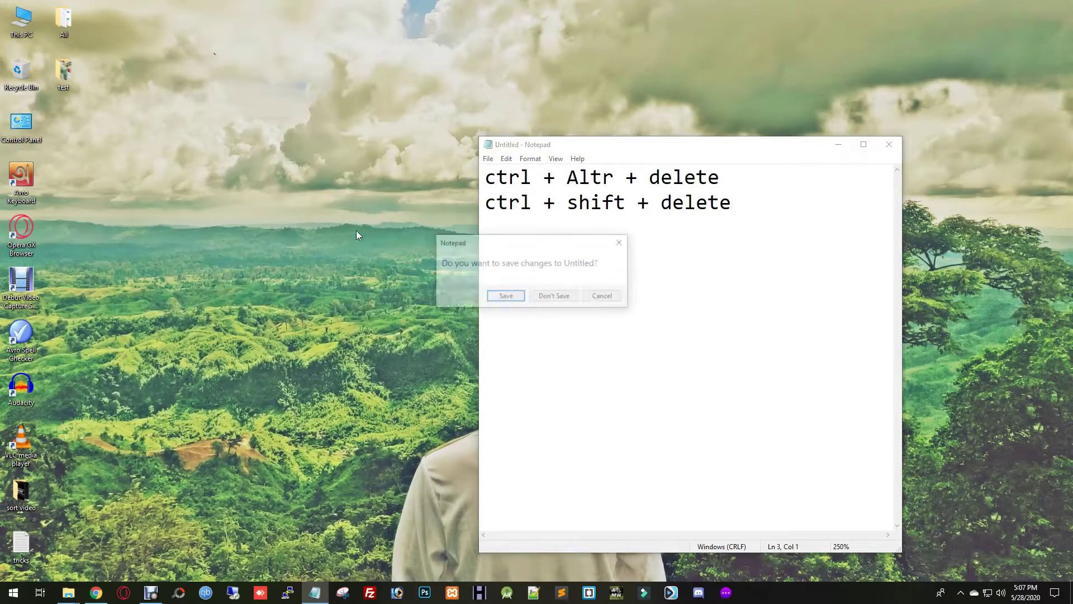
pyautogui.click(573, 302)
# Start creating a new shortcut on the desktop
pyautogui.rightClick(436, 259)
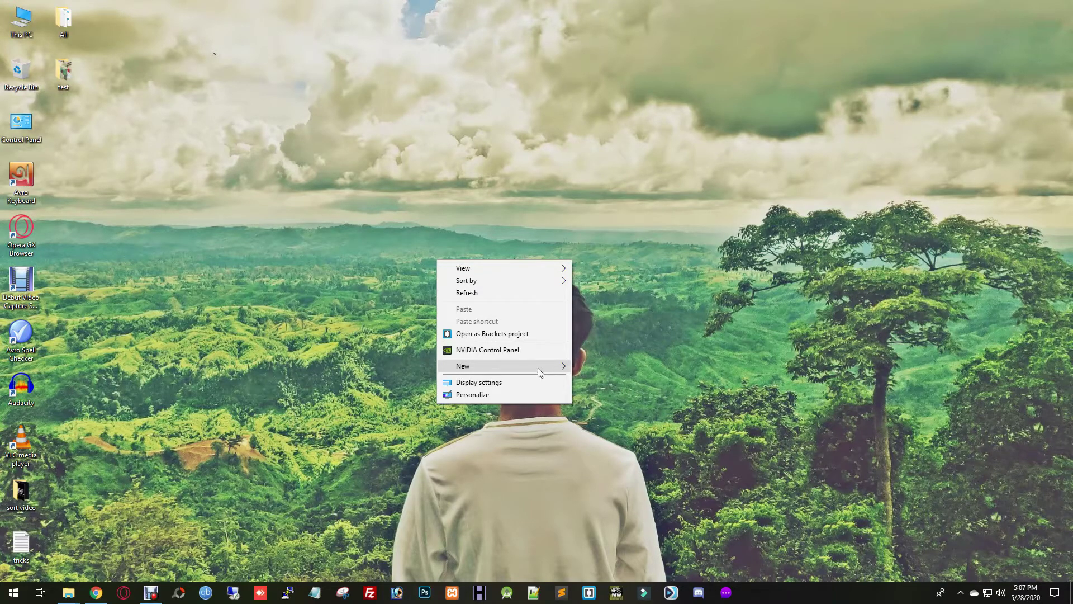
pyautogui.moveTo(530, 375)
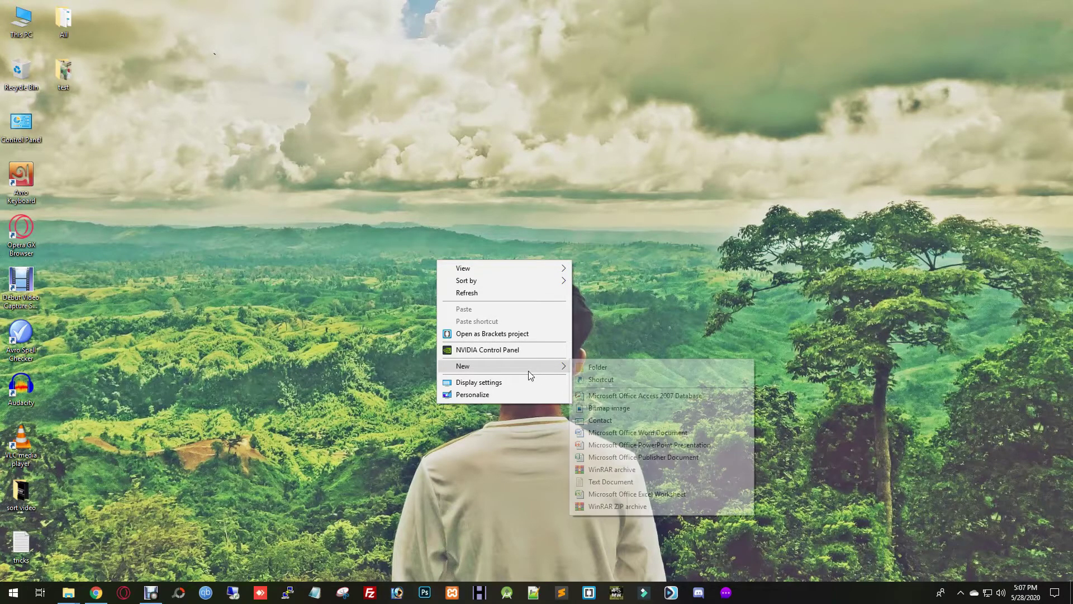
pyautogui.click(604, 379)
# Check the taskmgr.exe search in File Explorer, refresh it and minimize the window
pyautogui.click(68, 593)
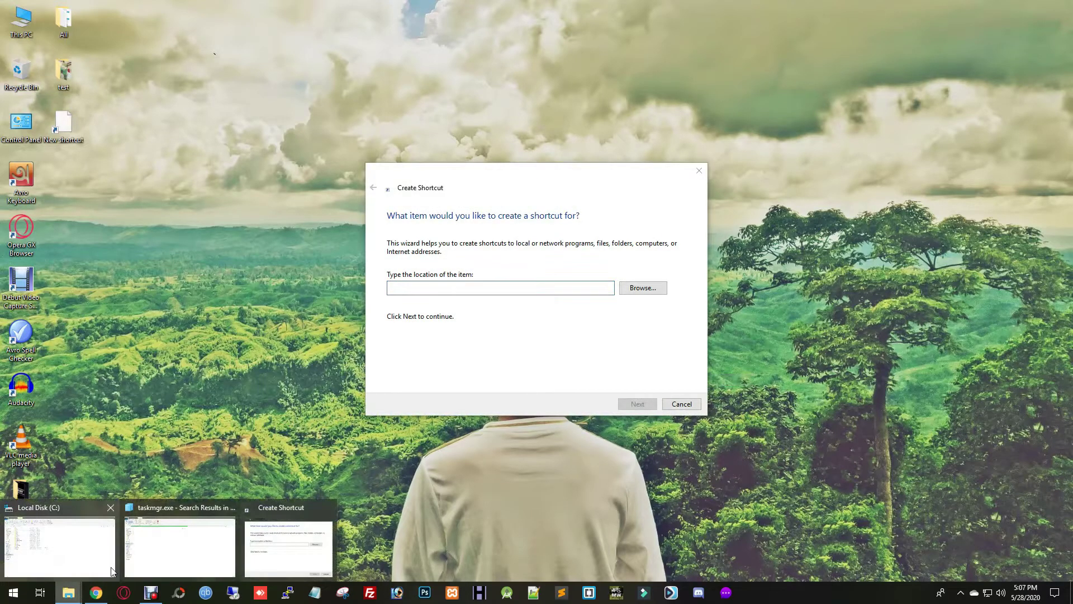
pyautogui.click(193, 543)
pyautogui.rightClick(486, 274)
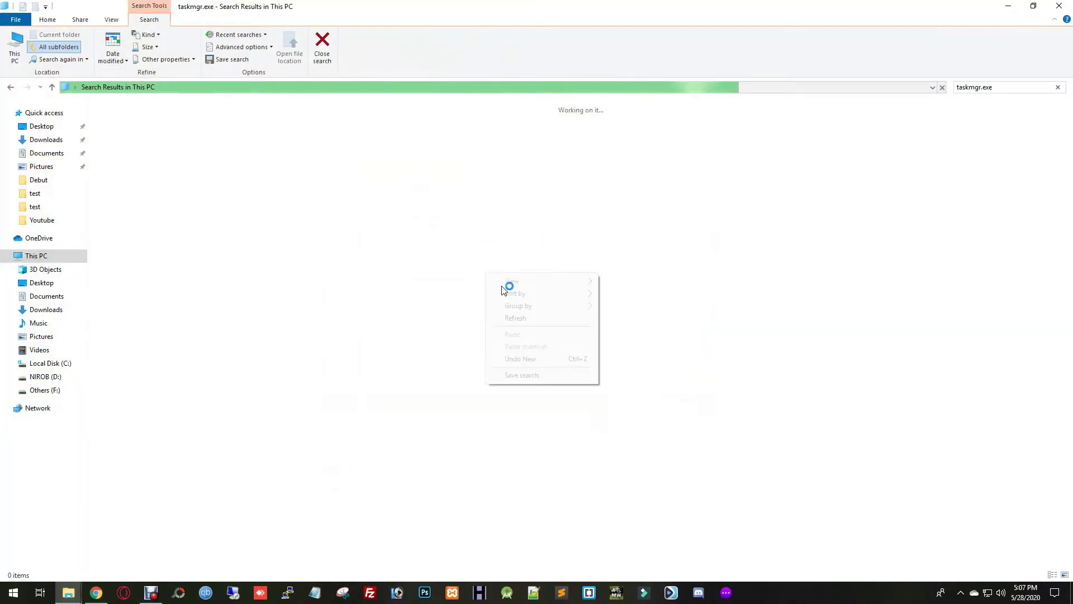
pyautogui.click(537, 318)
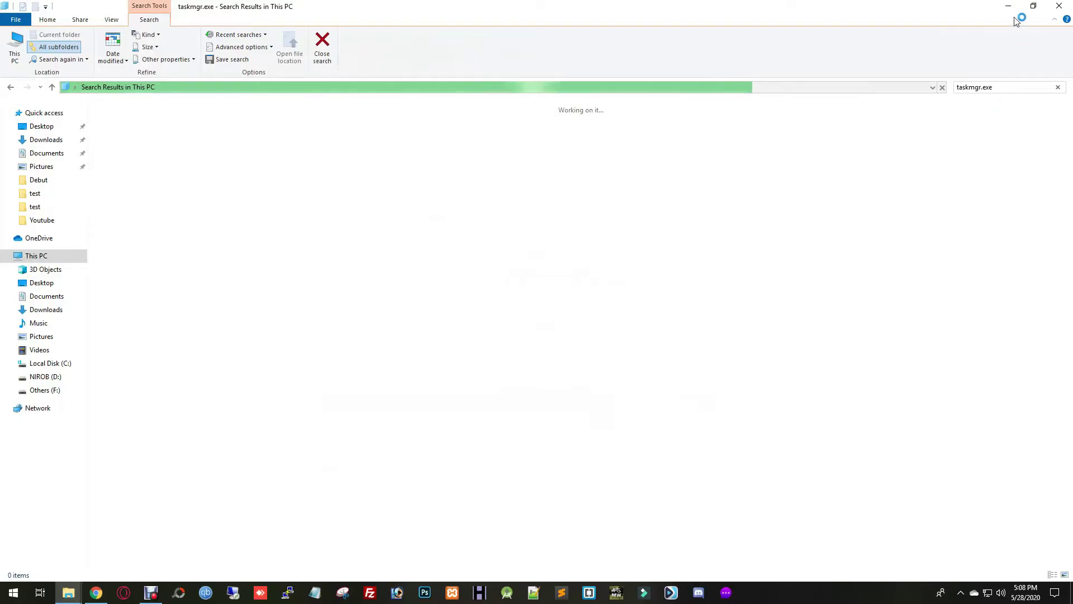
pyautogui.click(993, 7)
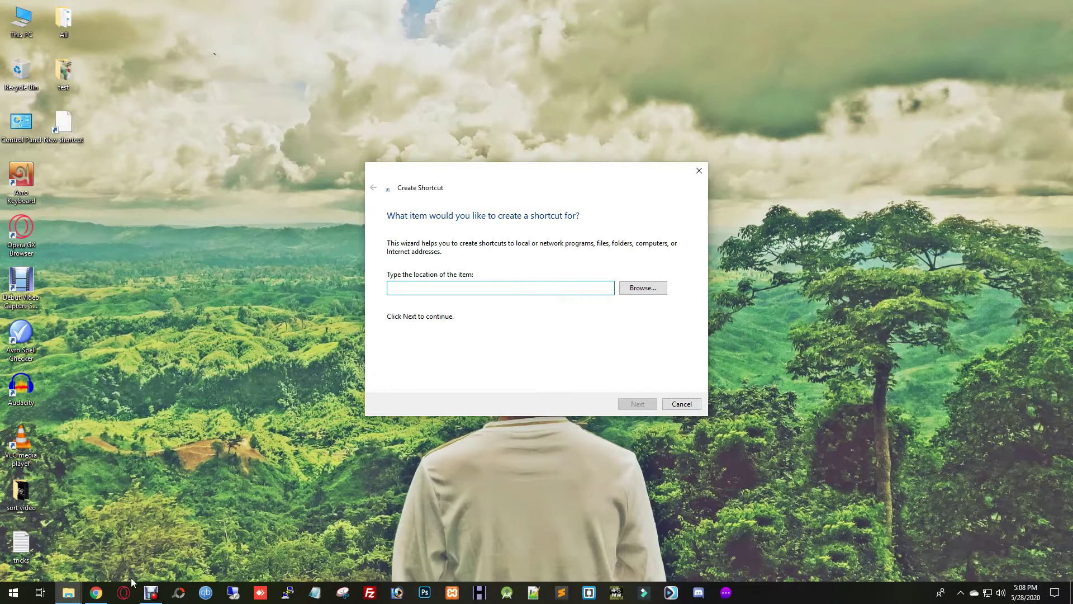
# Switch to the File Explorer search window and navigate to C:\Windows\System32
pyautogui.moveTo(68, 592)
pyautogui.click(168, 534)
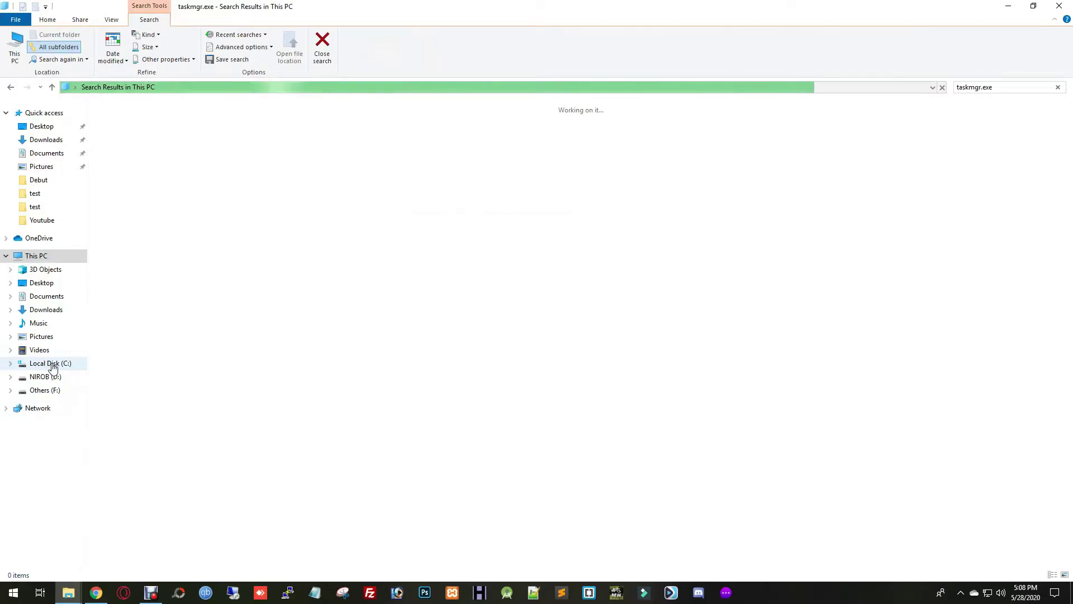
pyautogui.click(53, 365)
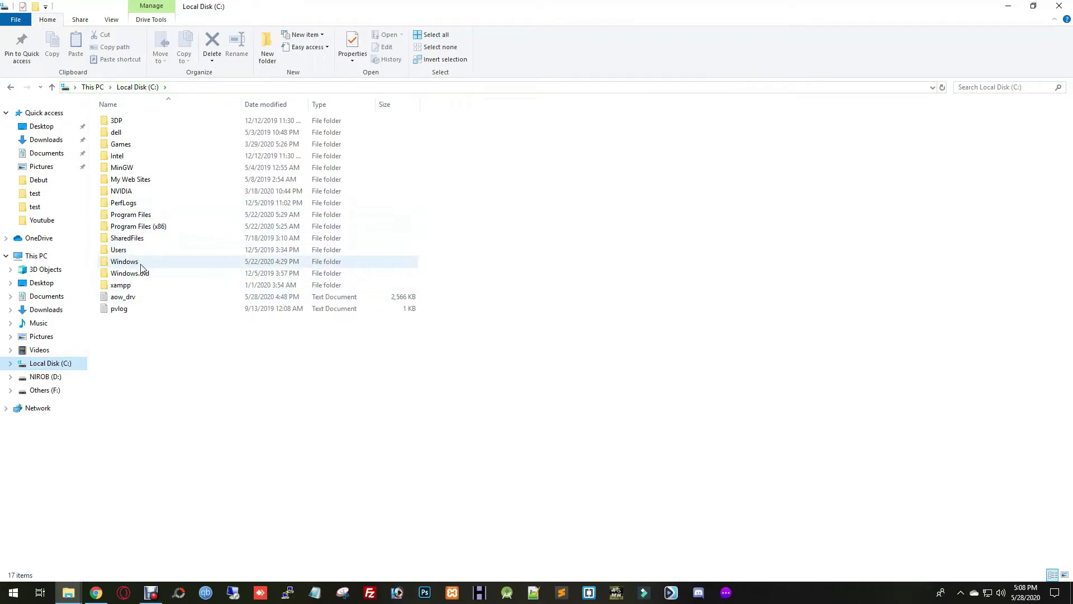
pyautogui.doubleClick(170, 262)
pyautogui.press('s')
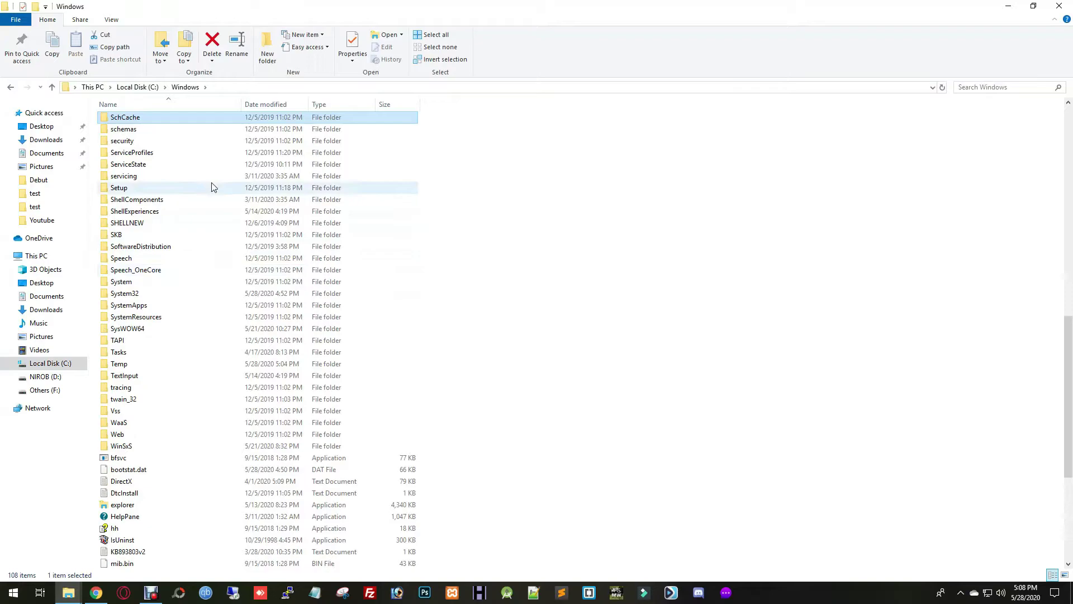
pyautogui.press('Down')
pyautogui.press('Down')
pyautogui.press('Down')
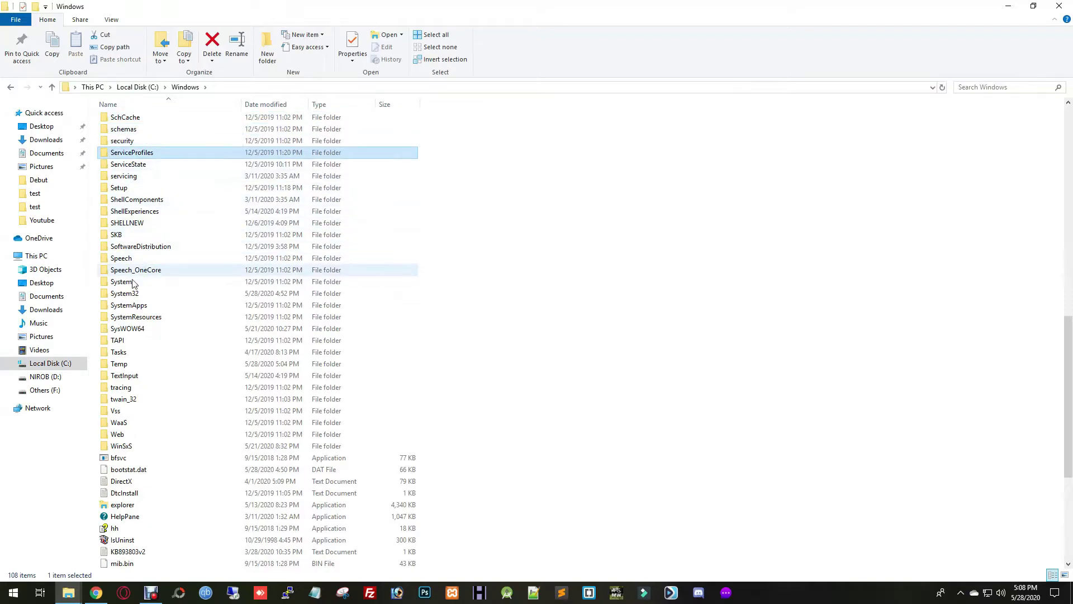
pyautogui.doubleClick(199, 293)
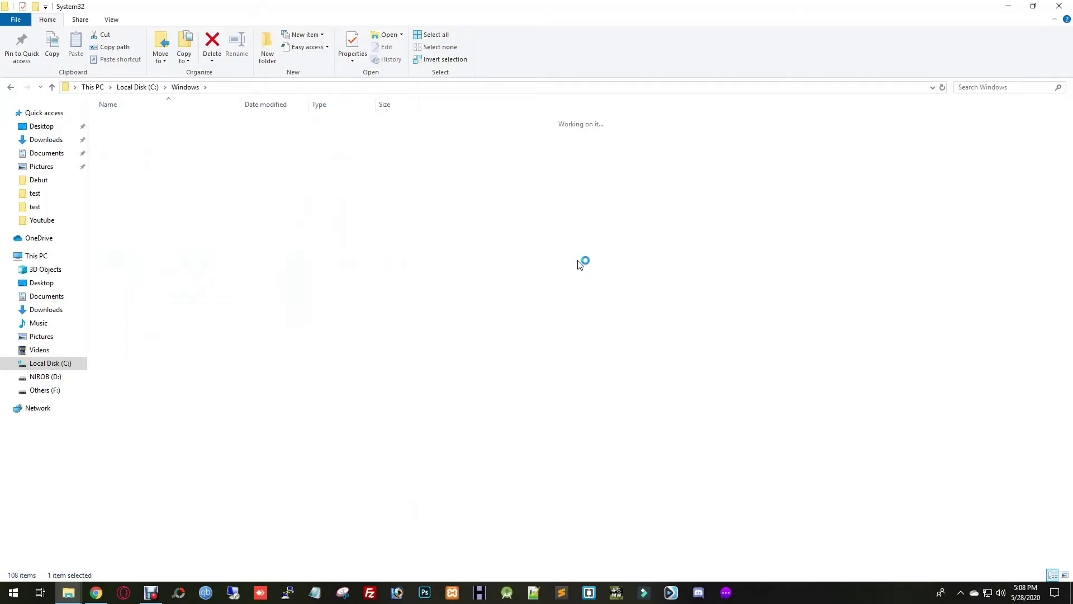
# Find and select the Taskmgr application in the System32 folder
pyautogui.click(197, 262)
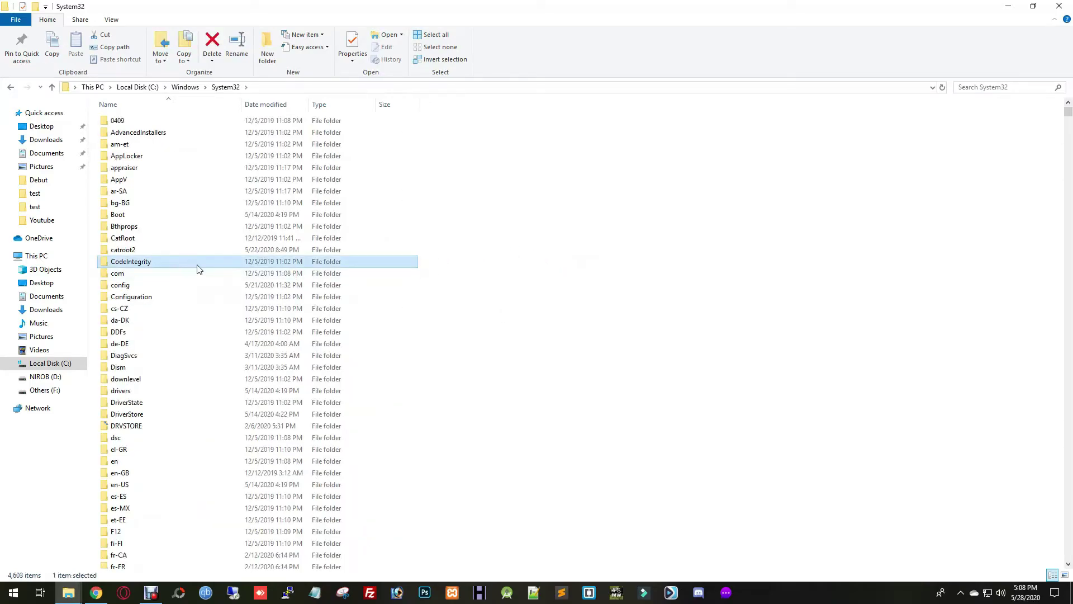
pyautogui.press('t')
pyautogui.press('t')
pyautogui.press('t')
pyautogui.press('t')
pyautogui.press('t')
pyautogui.press('t')
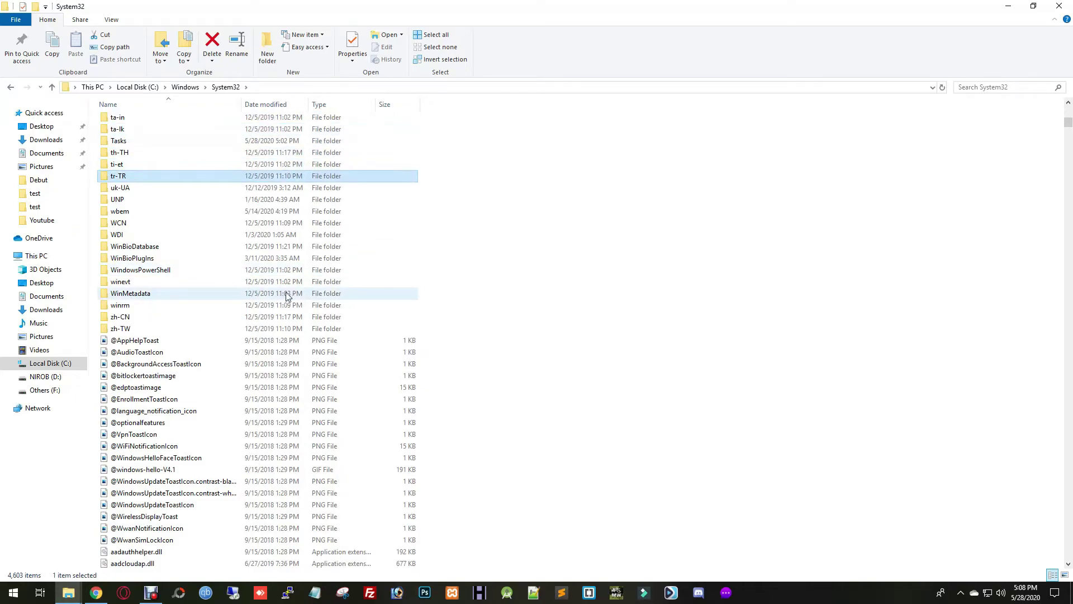
pyautogui.press('t')
pyautogui.press('t')
pyautogui.press('t')
pyautogui.press('t')
pyautogui.press('t')
pyautogui.press('t')
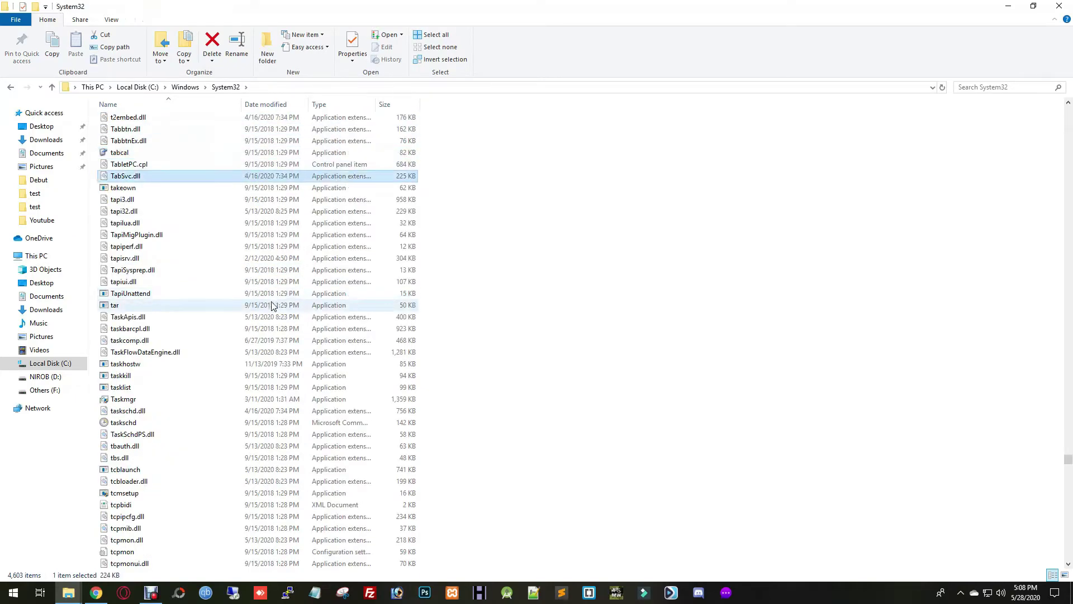
pyautogui.press('t')
pyautogui.press('t')
pyautogui.press('t')
pyautogui.press('t')
pyautogui.press('t')
pyautogui.press('t')
pyautogui.press('t')
pyautogui.press('t')
pyautogui.press('t')
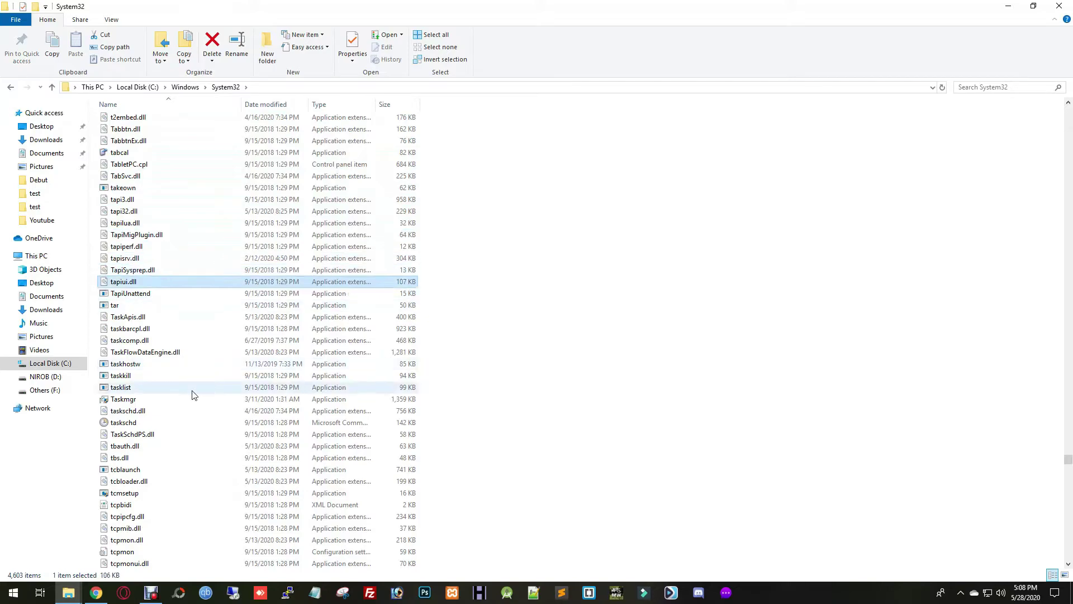
pyautogui.press('t')
pyautogui.press('t')
pyautogui.press('t')
pyautogui.press('t')
pyautogui.press('t')
pyautogui.press('t')
pyautogui.press('t')
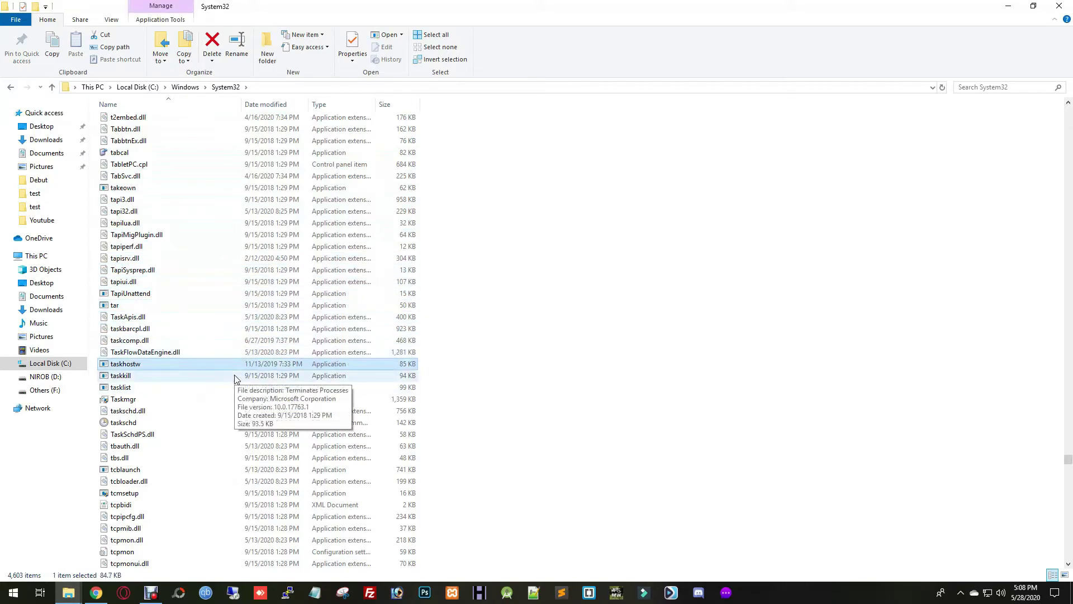
pyautogui.press('t')
pyautogui.press('t')
pyautogui.press('t')
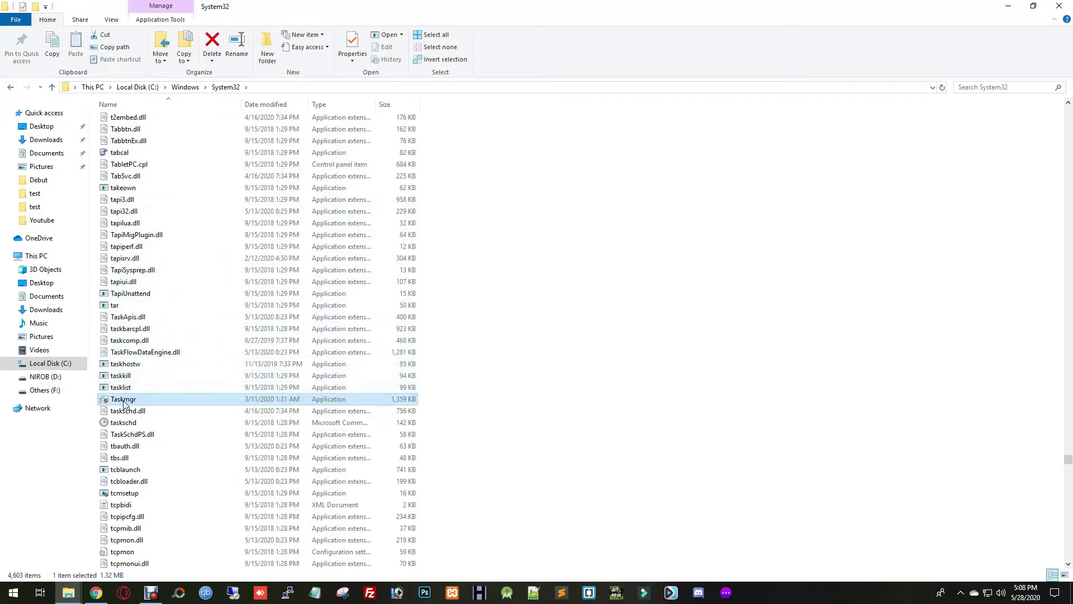
# Launch Task Manager from the Taskmgr file in System32 and close its window
pyautogui.rightClick(117, 404)
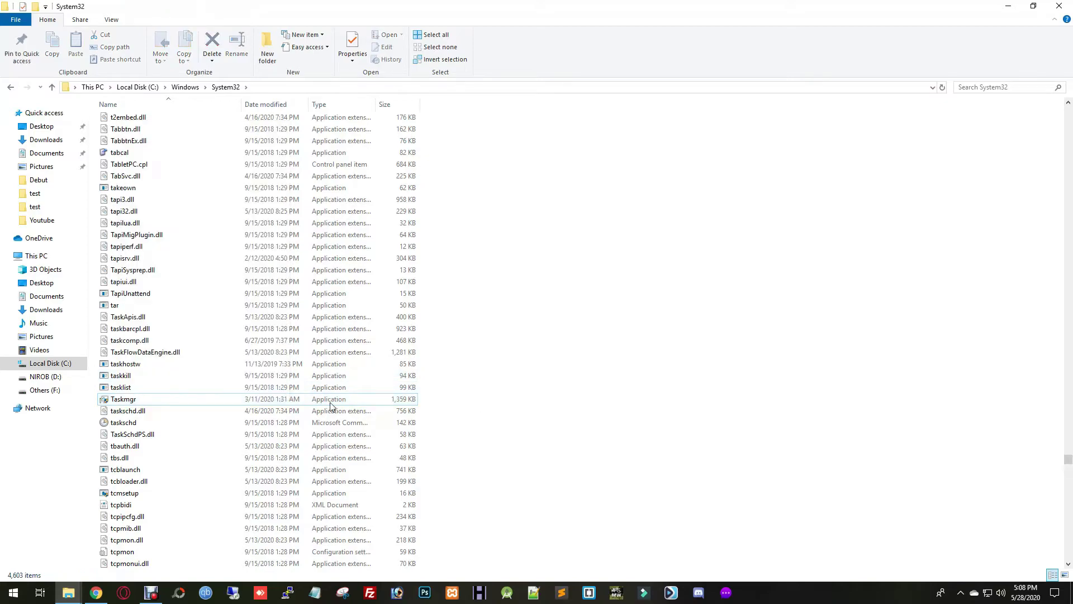
pyautogui.press('Escape')
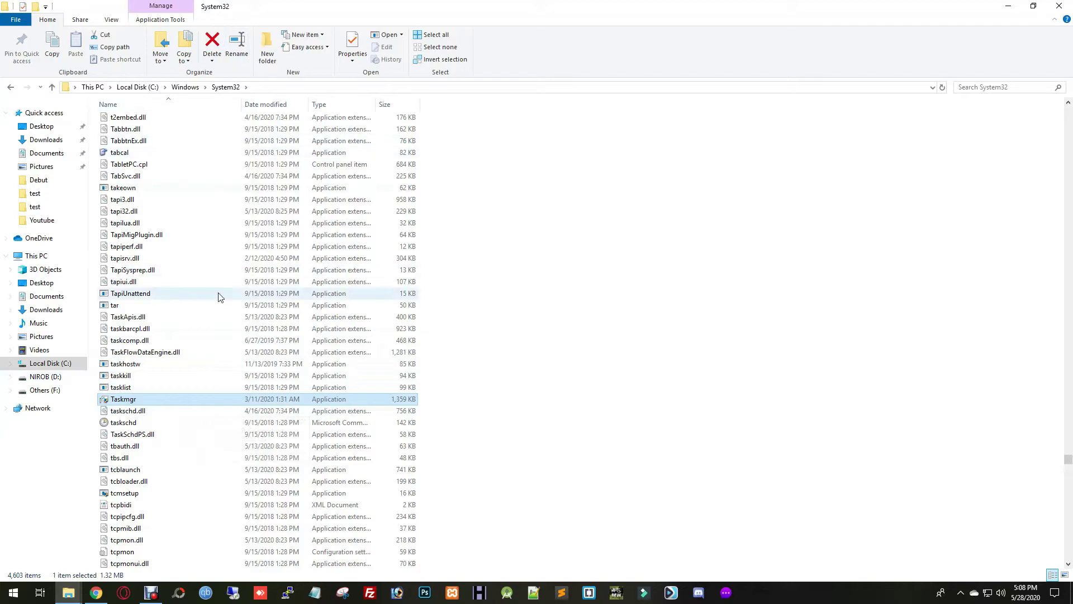
pyautogui.doubleClick(120, 400)
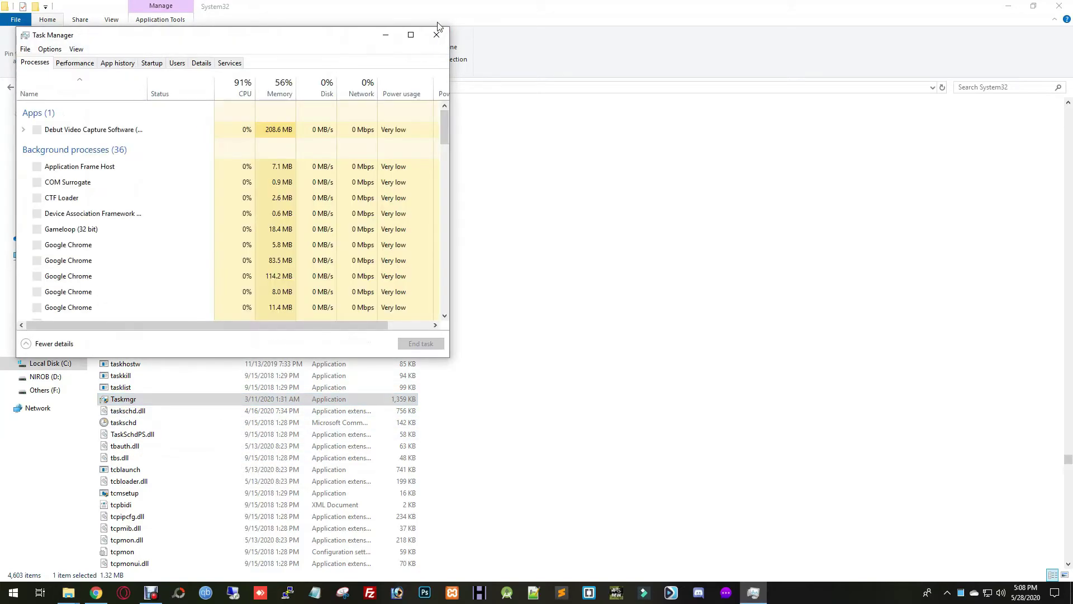
pyautogui.click(437, 33)
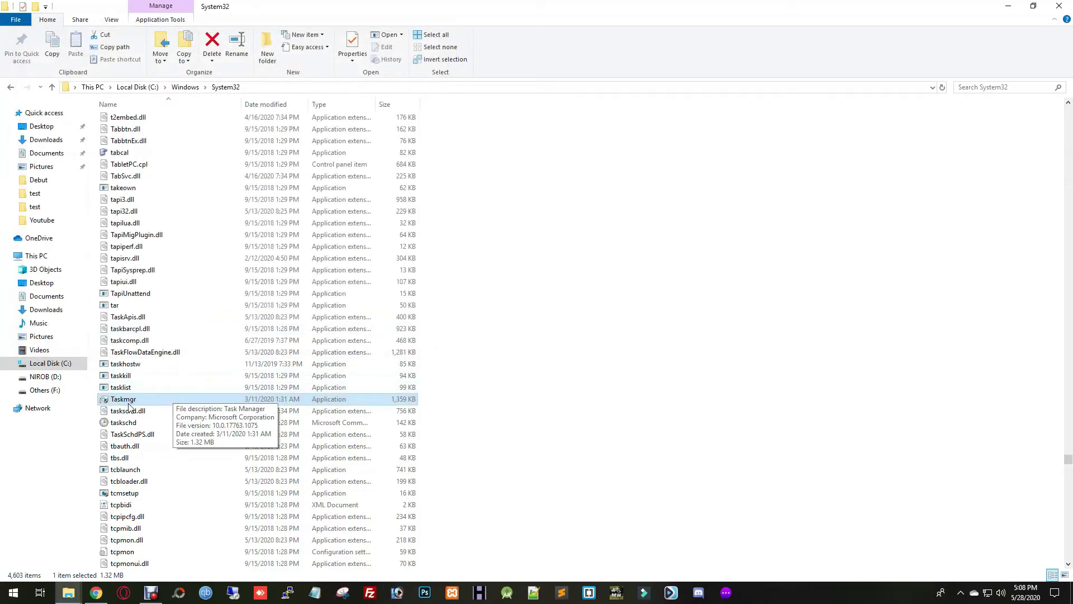
# Copy the System32 folder path and paste it as the new shortcut's location, with the wizard moved beside the File Explorer window
pyautogui.click(262, 90)
pyautogui.press('super+c')
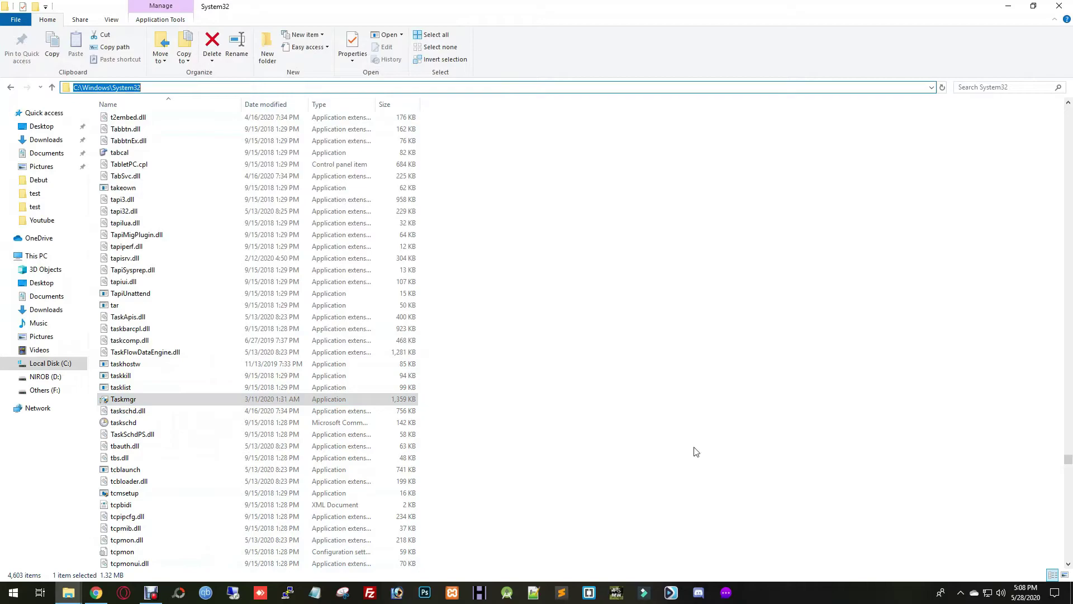
pyautogui.click(1033, 7)
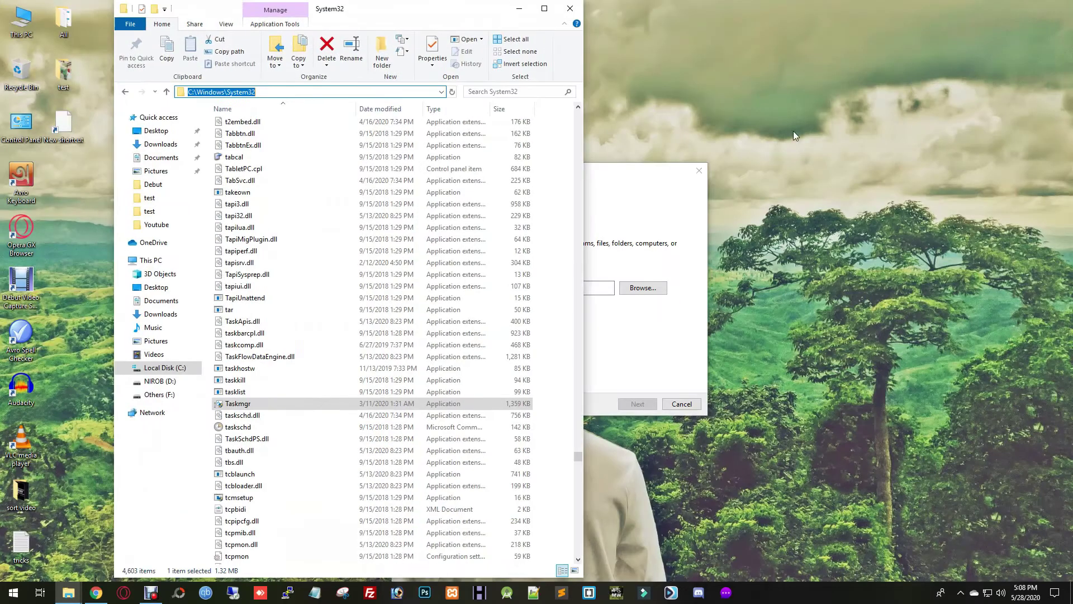
pyautogui.click(641, 184)
pyautogui.moveTo(612, 174); pyautogui.dragTo(920, 108)
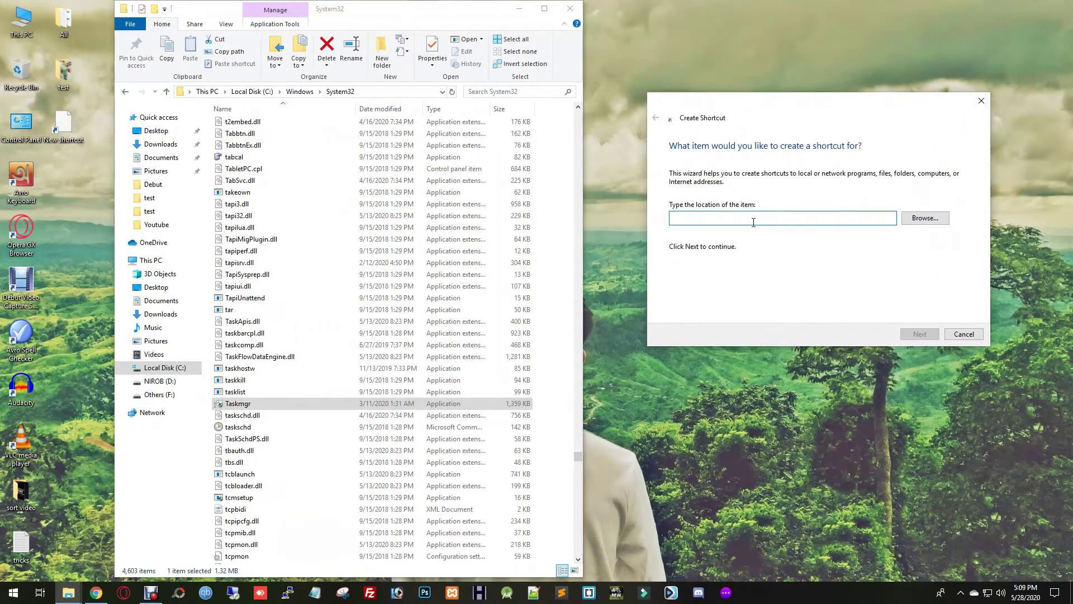
pyautogui.rightClick(749, 219)
pyautogui.click(774, 271)
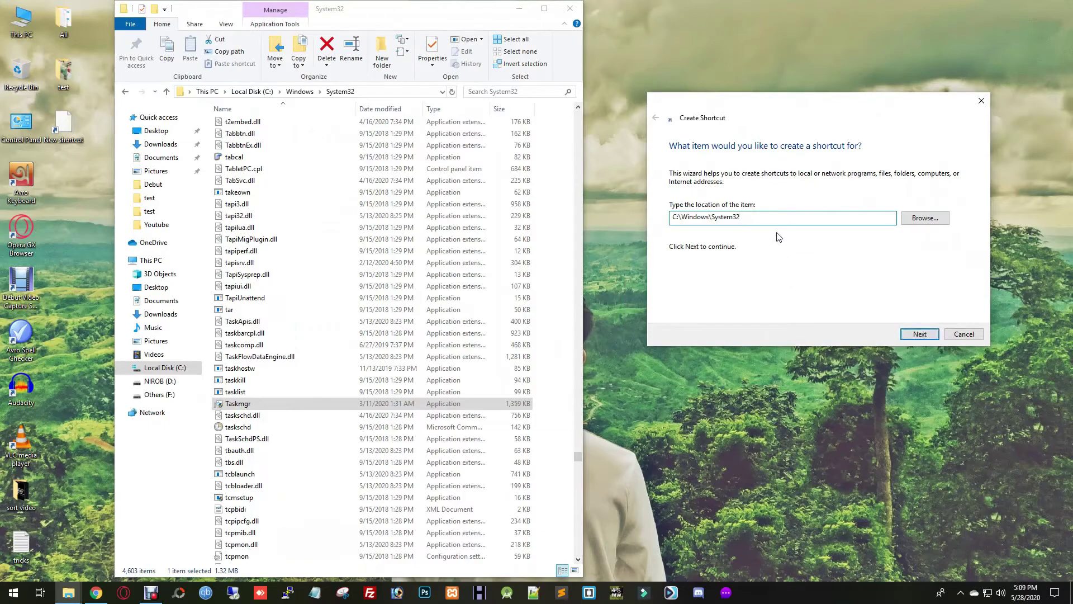
pyautogui.click(913, 220)
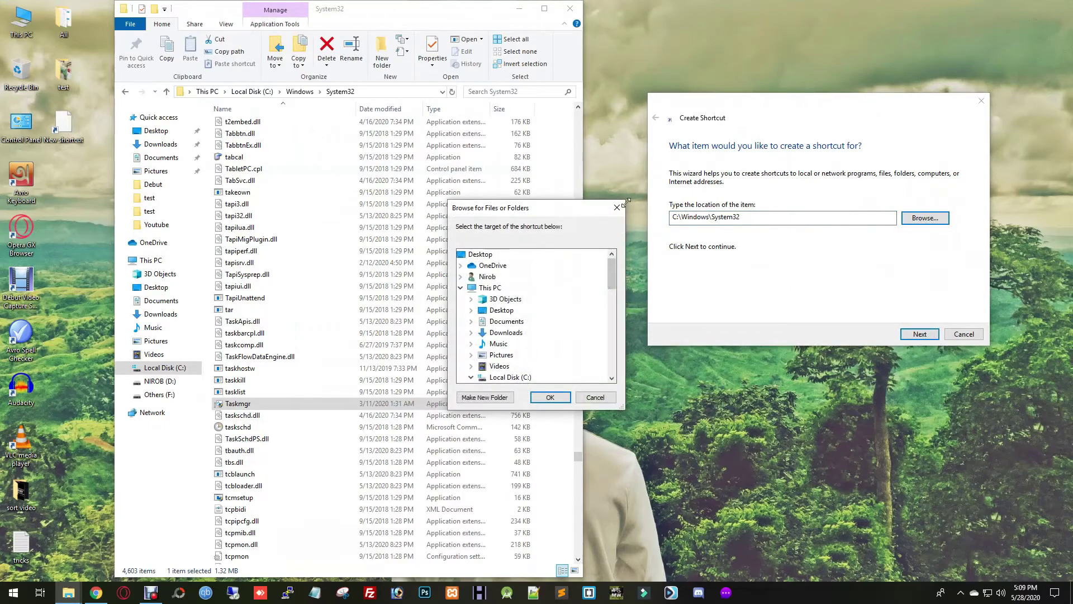
pyautogui.click(596, 397)
# Complete the shortcut's target location as C:\Windows\System32\Taskmgr.exe, using the Taskmgr file's name
pyautogui.click(250, 404)
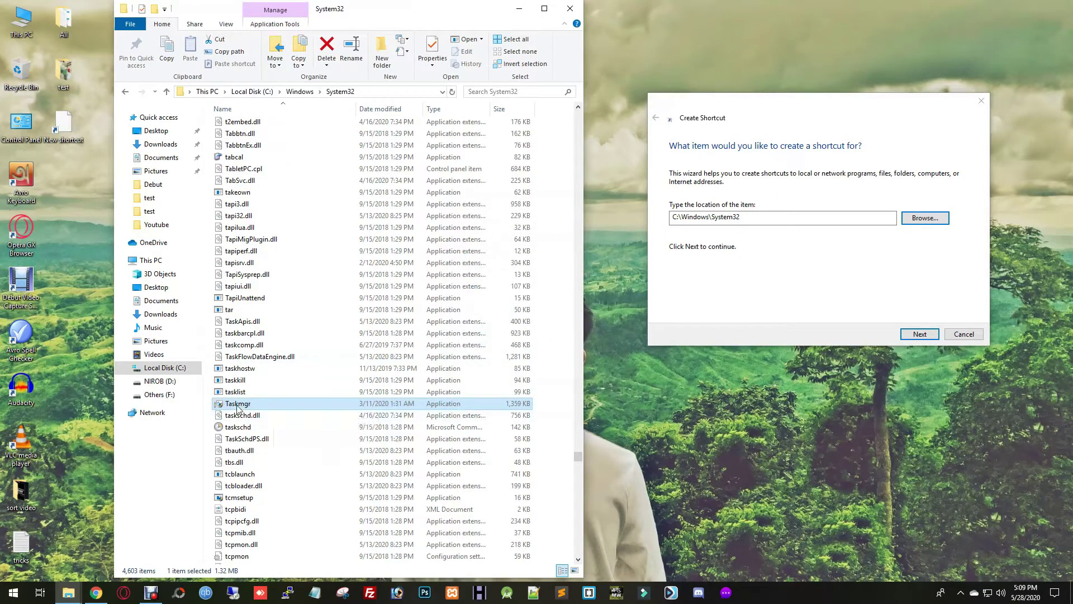
pyautogui.click(242, 404)
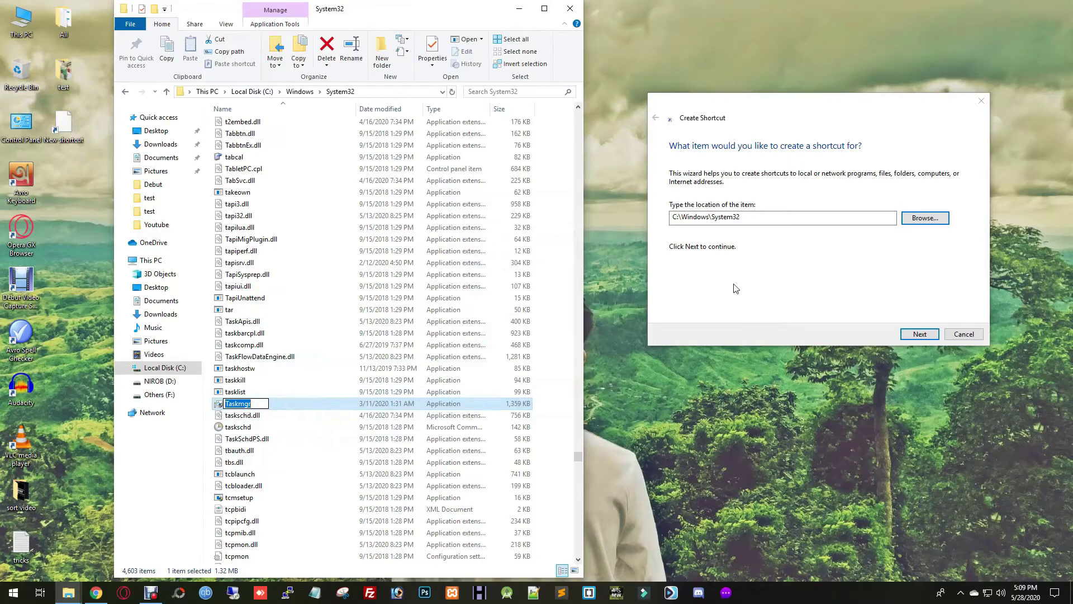
pyautogui.click(791, 217)
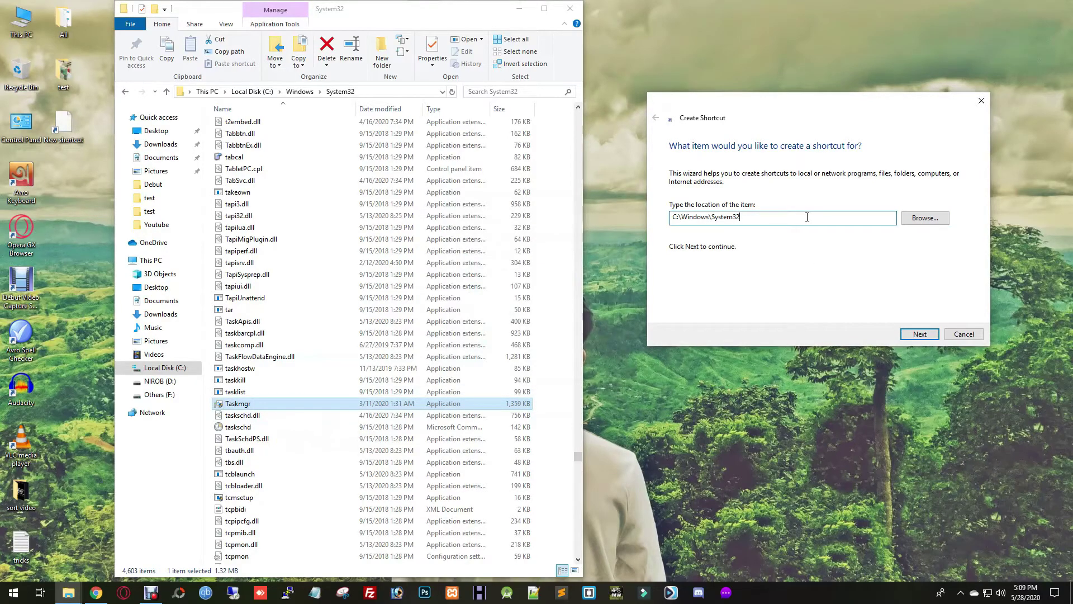
pyautogui.write('\\Taskmgr')
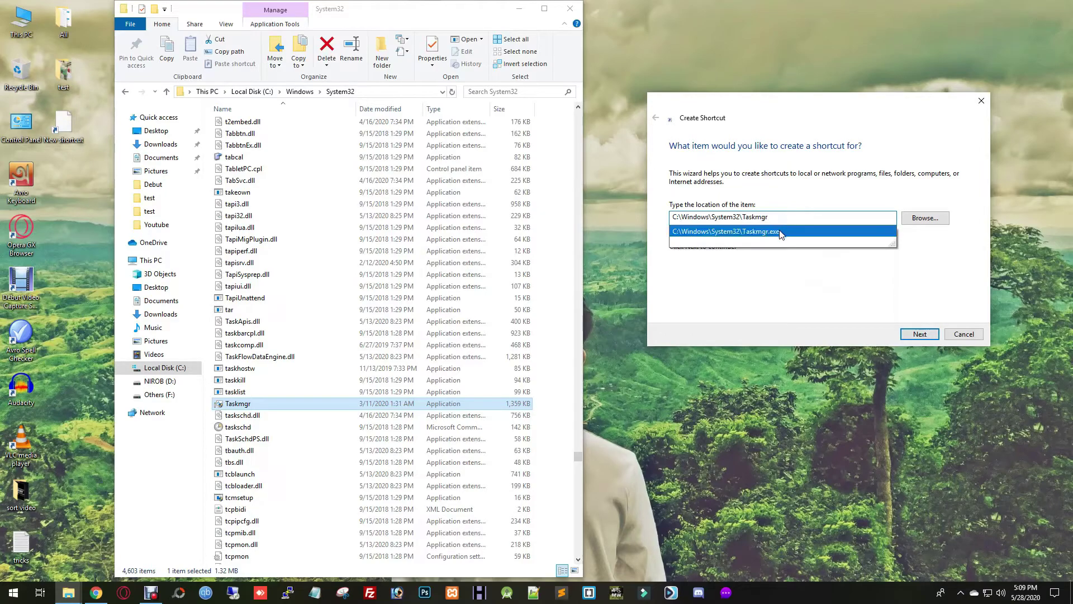
pyautogui.click(783, 231)
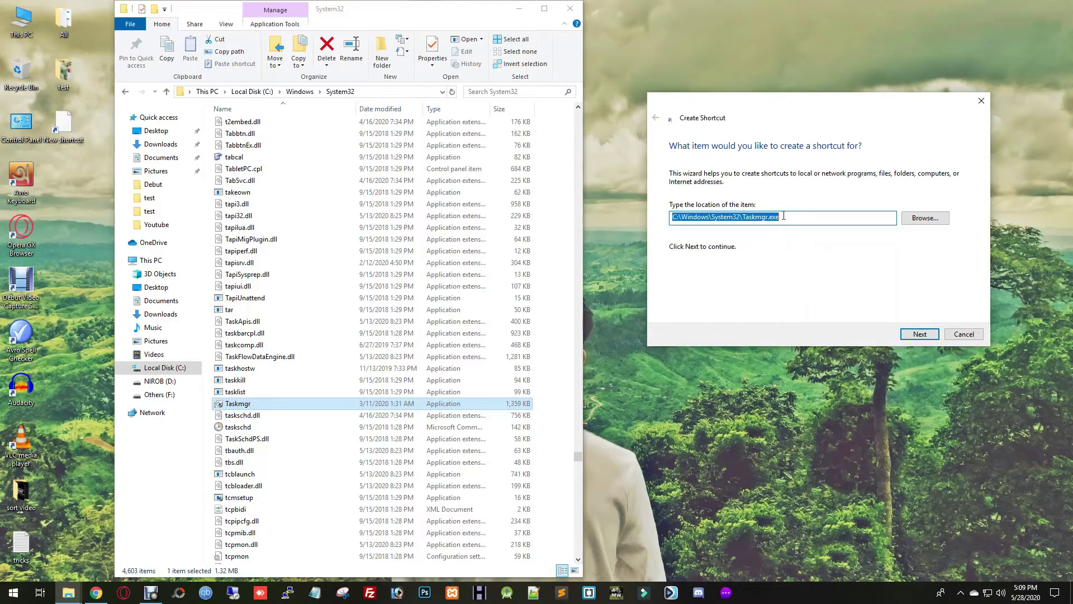
# Finish the shortcut with the suggested name Taskmgr, then test it by opening Task Manager from the desktop and closing it
pyautogui.click(919, 334)
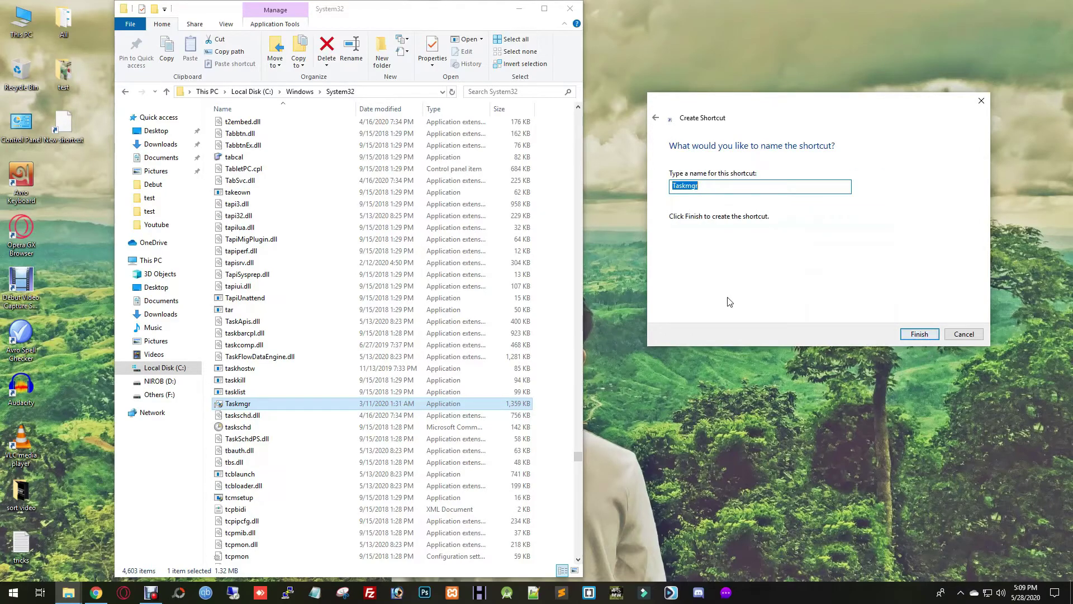
pyautogui.click(920, 334)
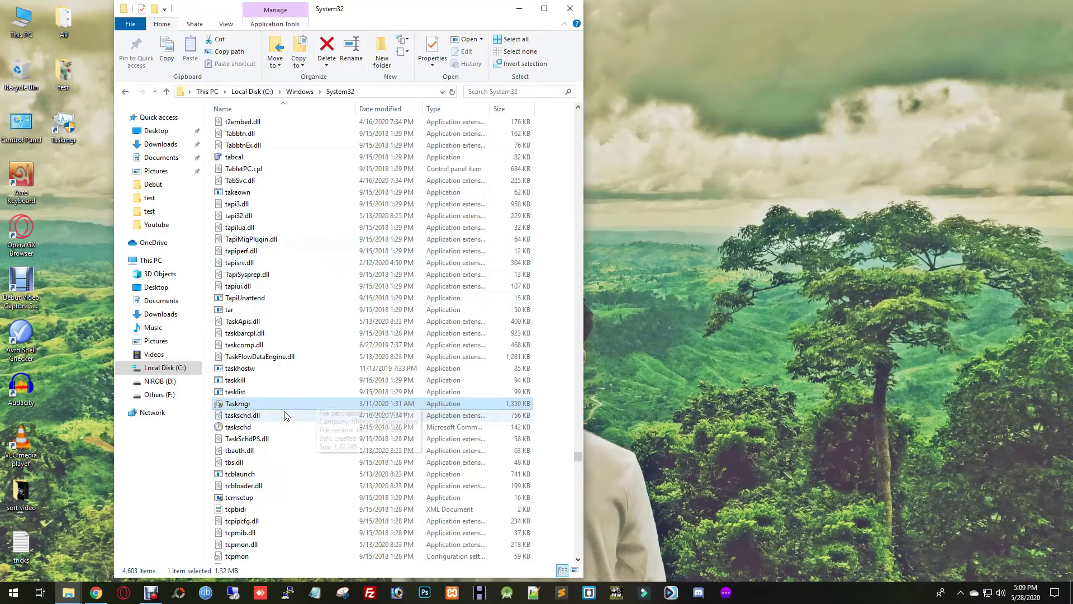
pyautogui.doubleClick(64, 124)
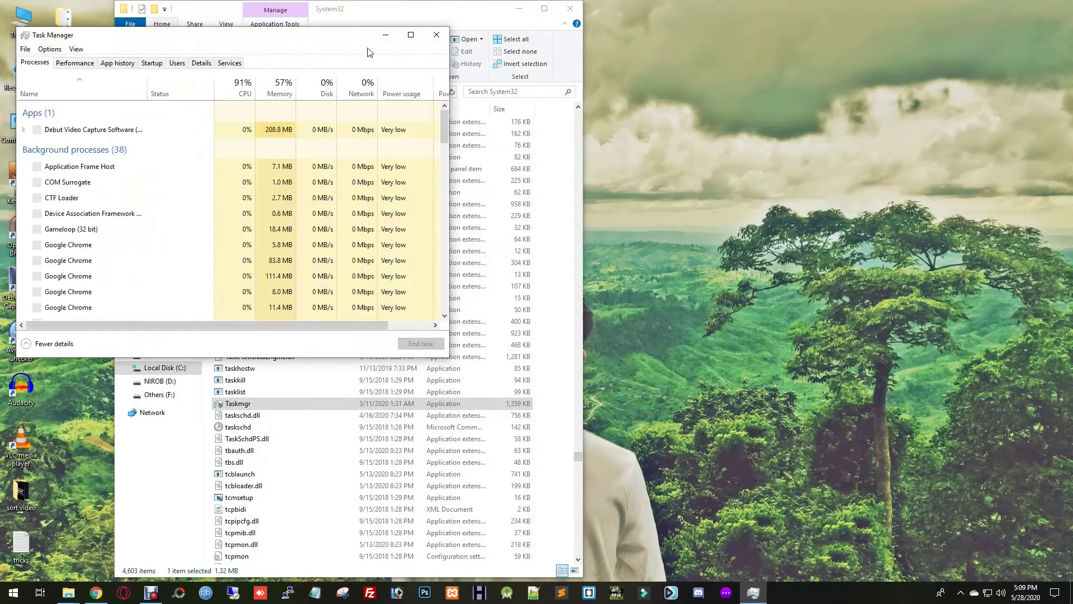
pyautogui.click(437, 34)
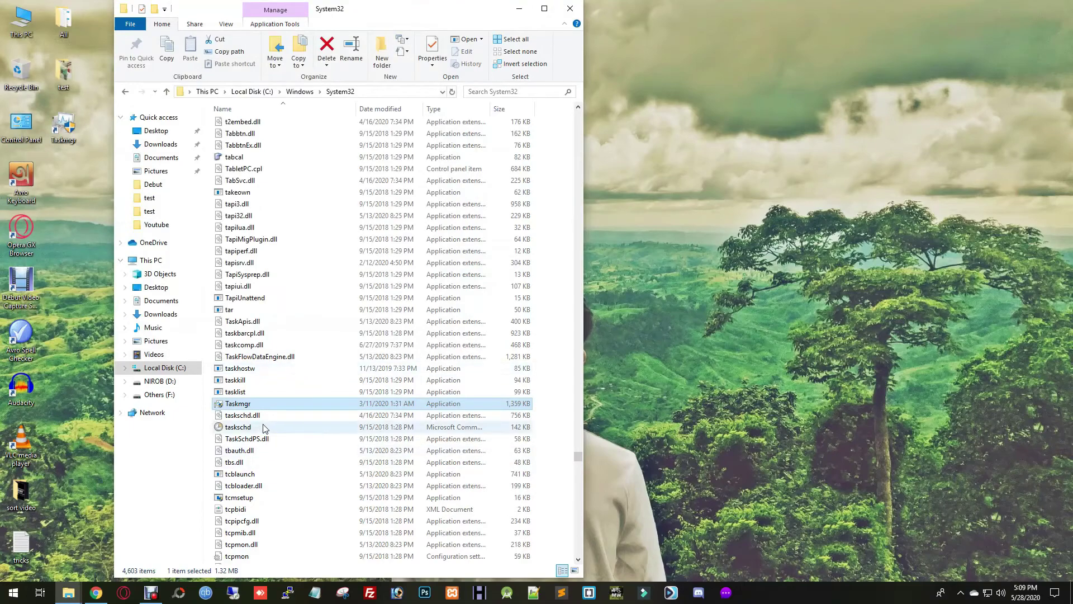
# Pin the Taskmgr application to the taskbar, open Task Manager from there and close its window
pyautogui.rightClick(253, 403)
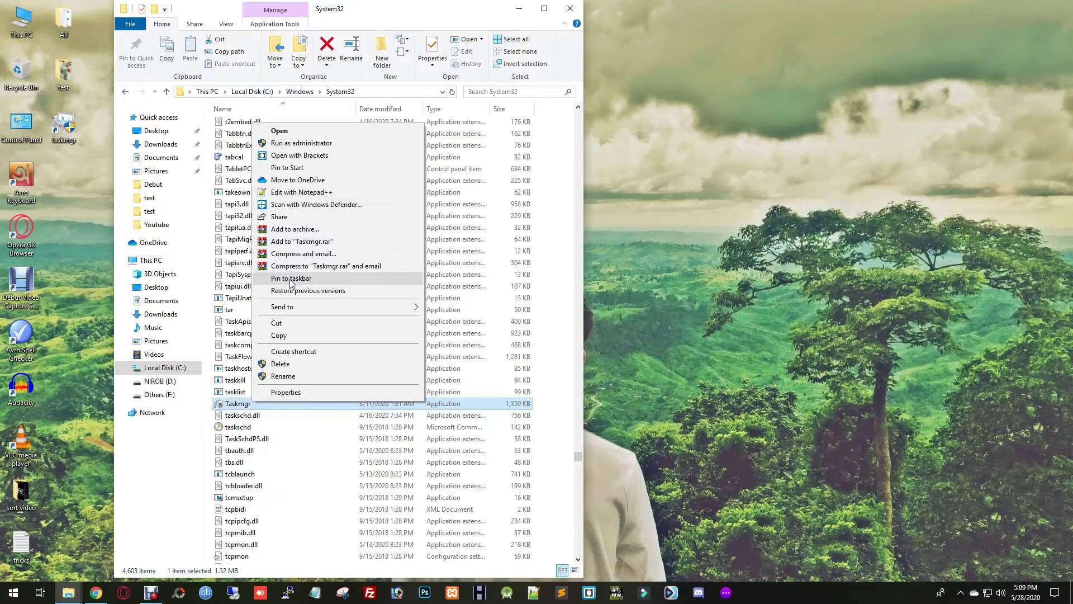
pyautogui.click(309, 279)
pyautogui.click(753, 591)
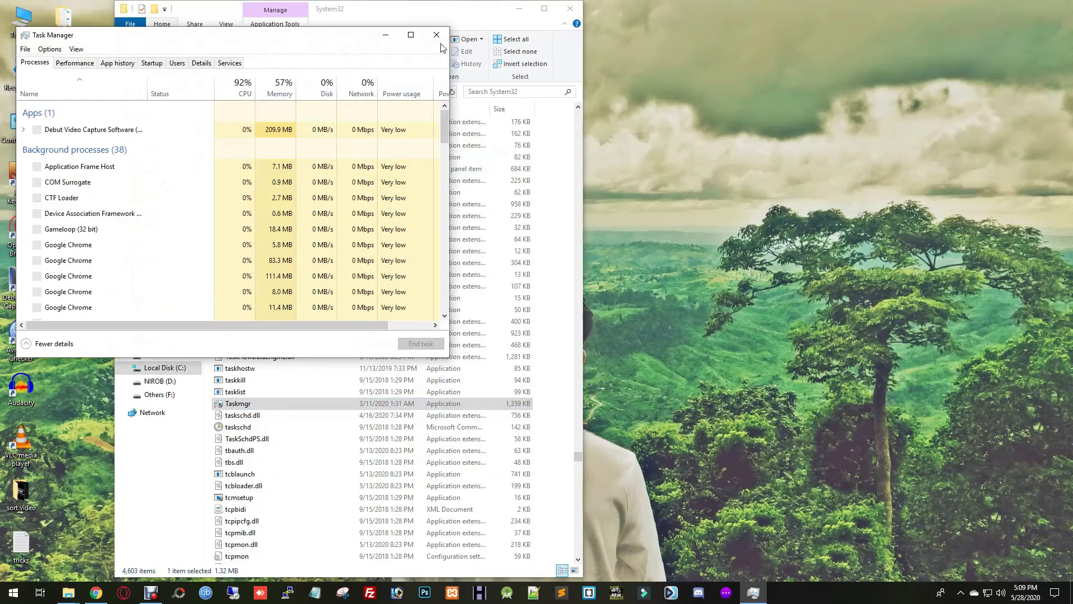
pyautogui.click(436, 35)
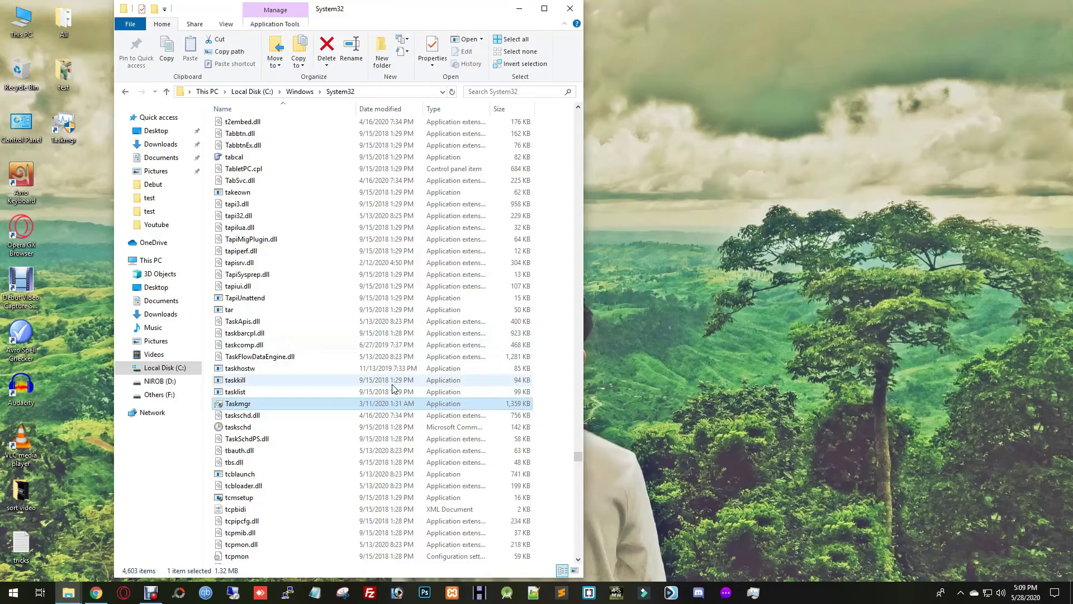
pyautogui.rightClick(652, 152)
pyautogui.click(692, 187)
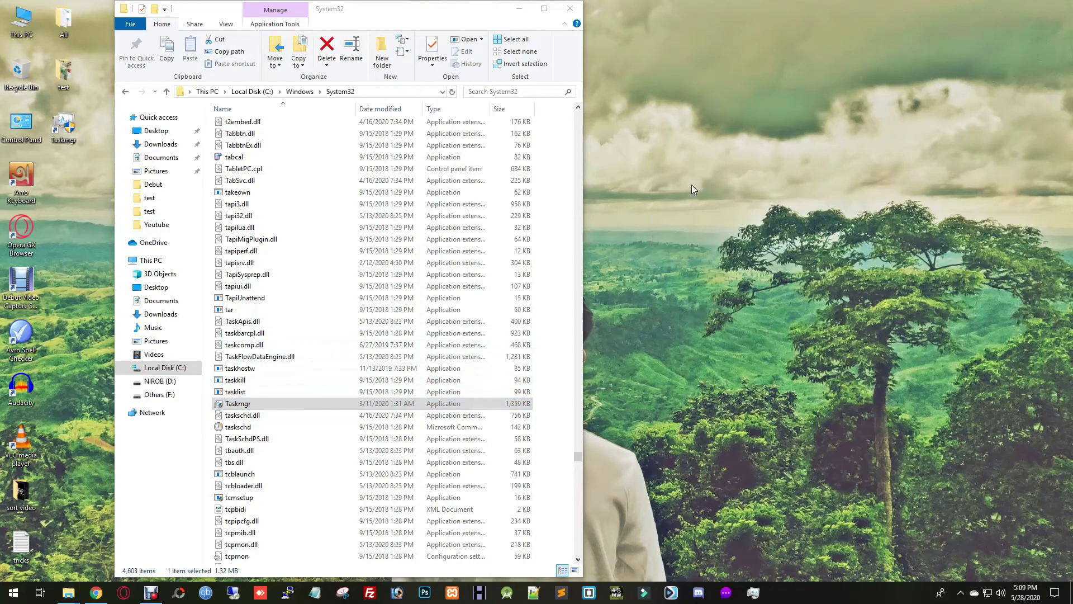